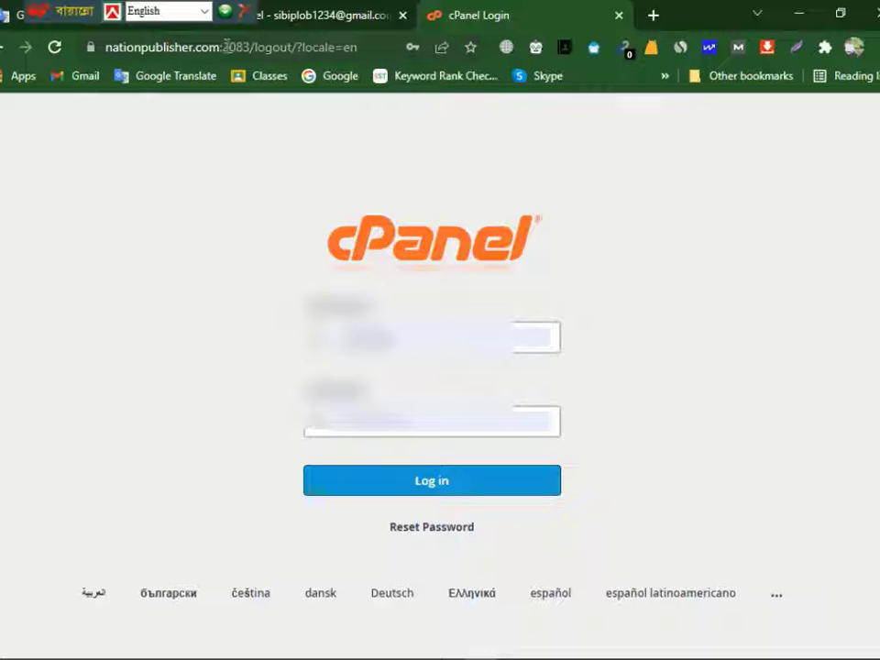
drag(227, 47, 360, 47)
key(BackSpace)
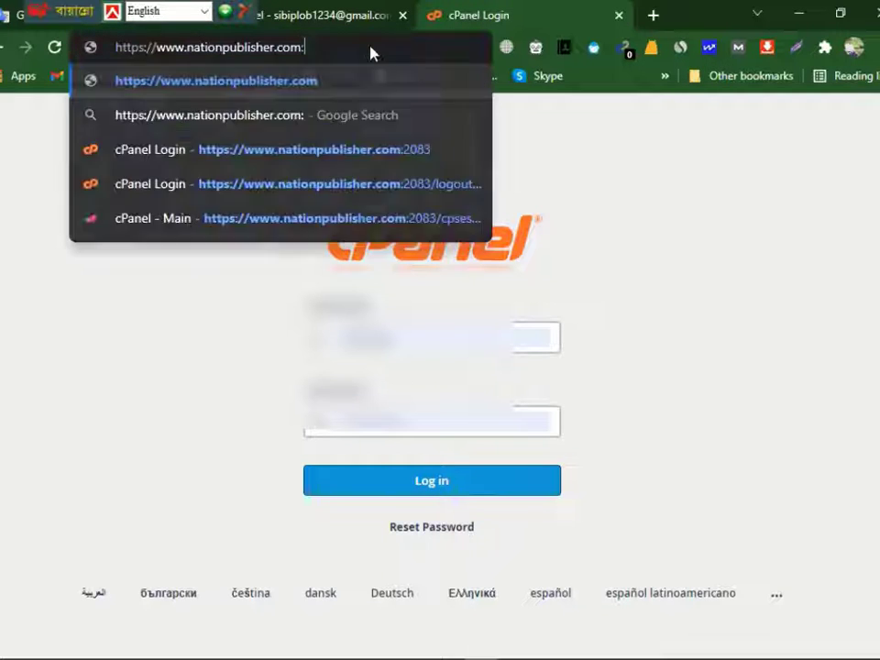
key(BackSpace)
text(/)
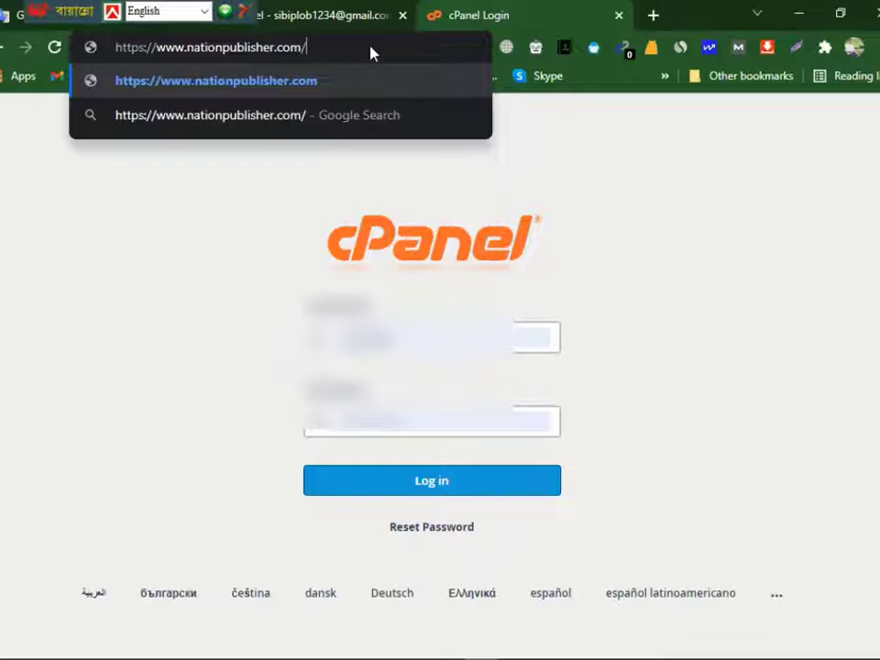
text(cp)
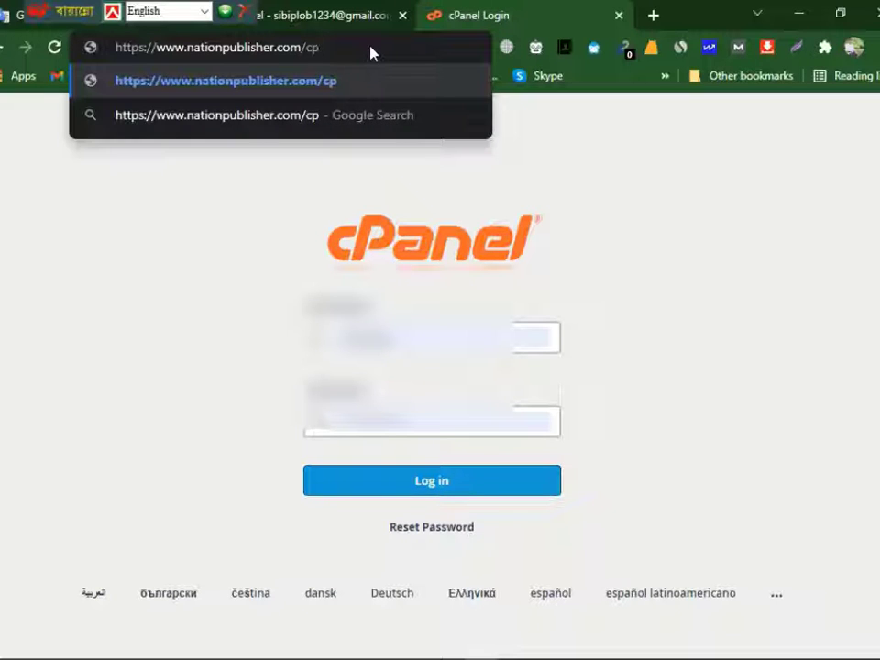
text(anel)
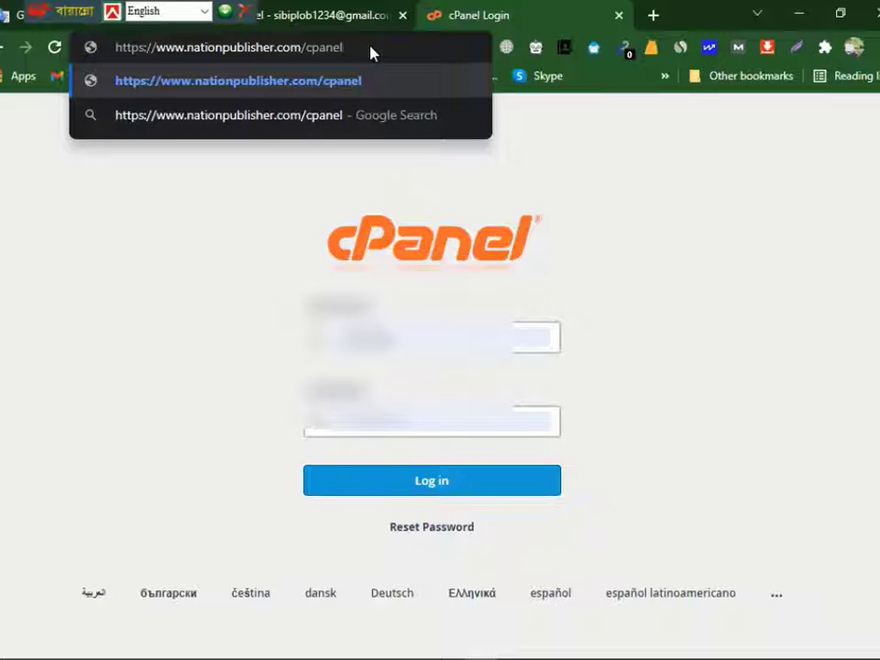
key(Return)
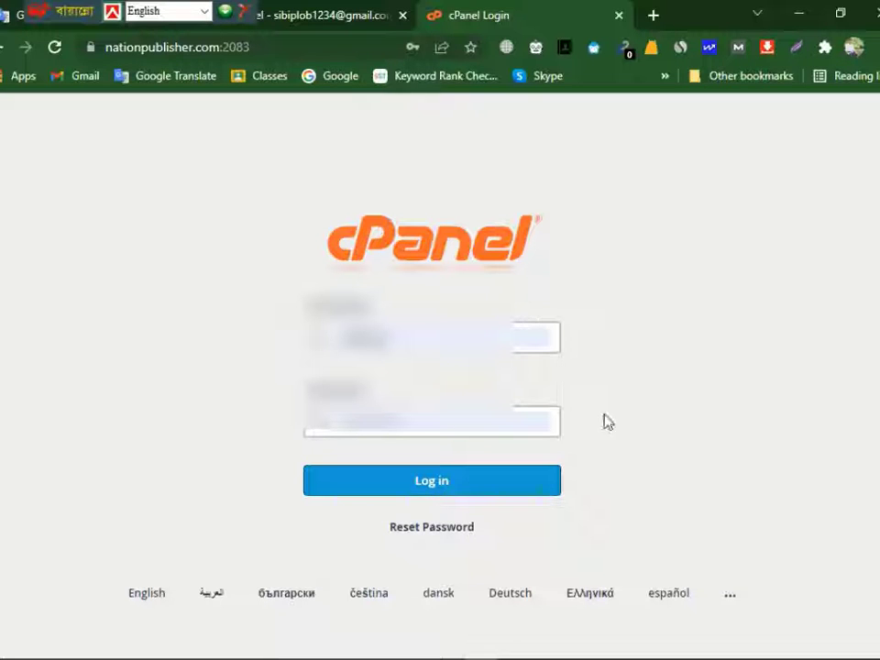
click(489, 481)
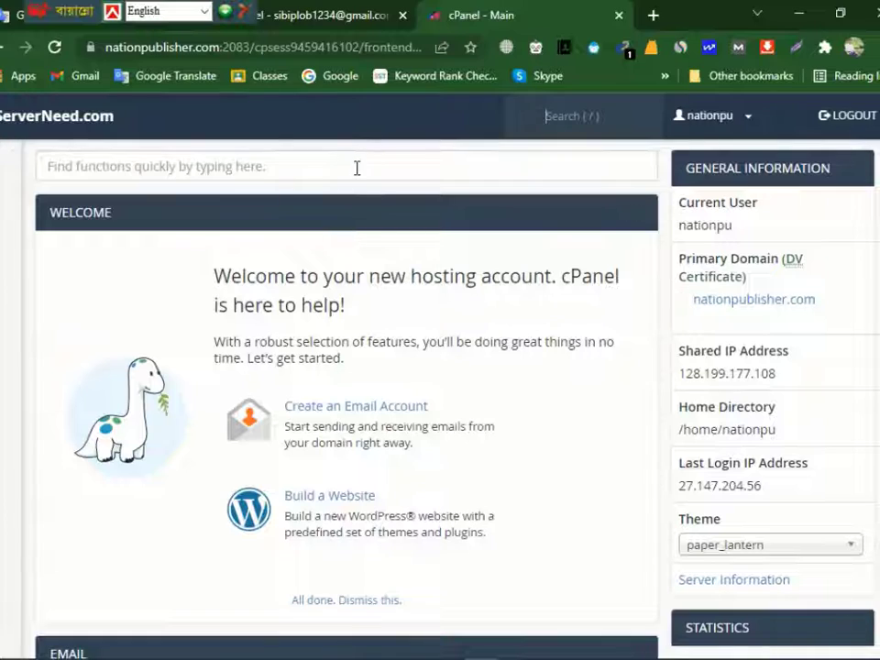
- Look through the cPanel tool sections and open the WordPress page in Softaculous
scroll(229, 204, down, 5)
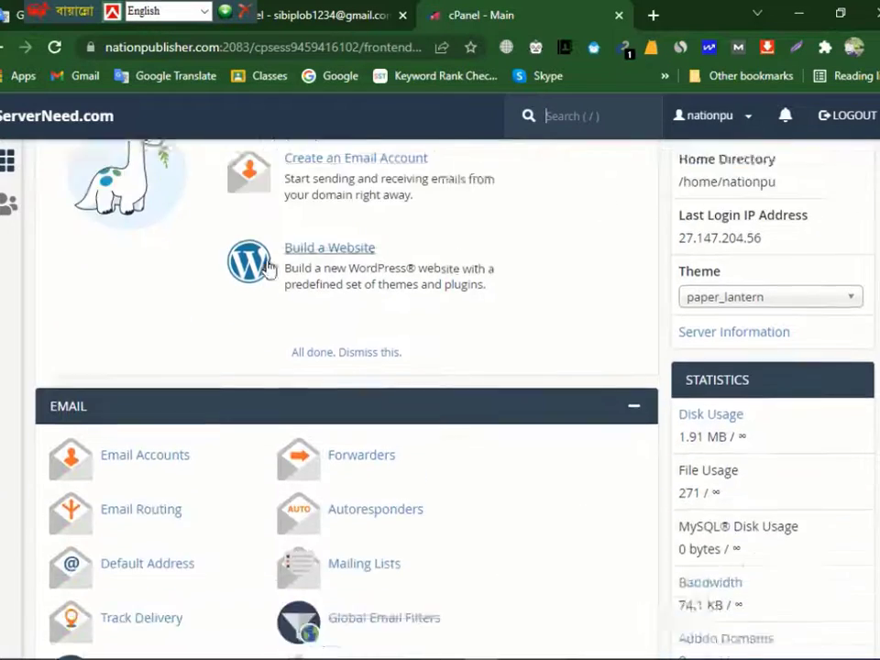
scroll(189, 312, down, 8)
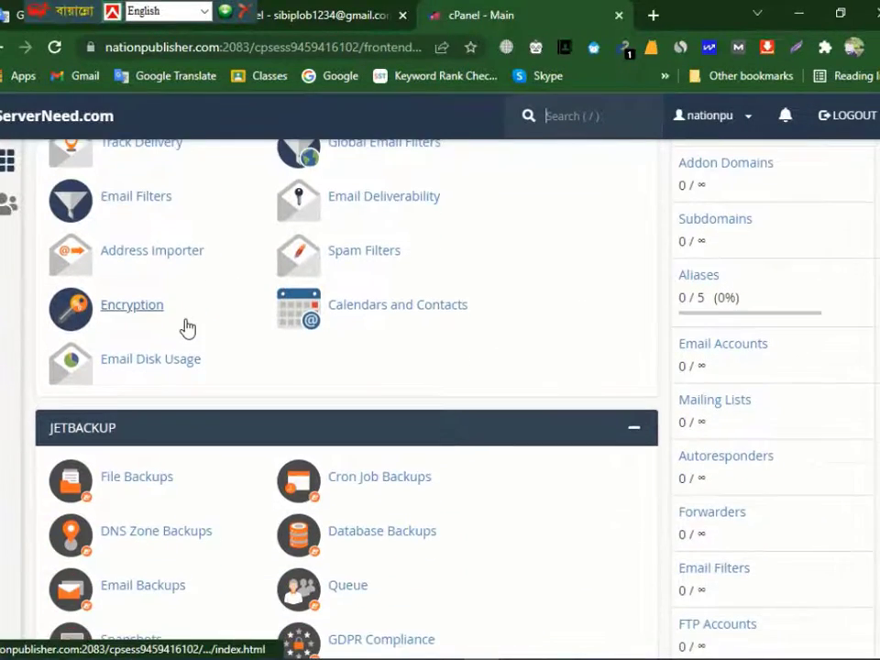
scroll(217, 347, down, 5)
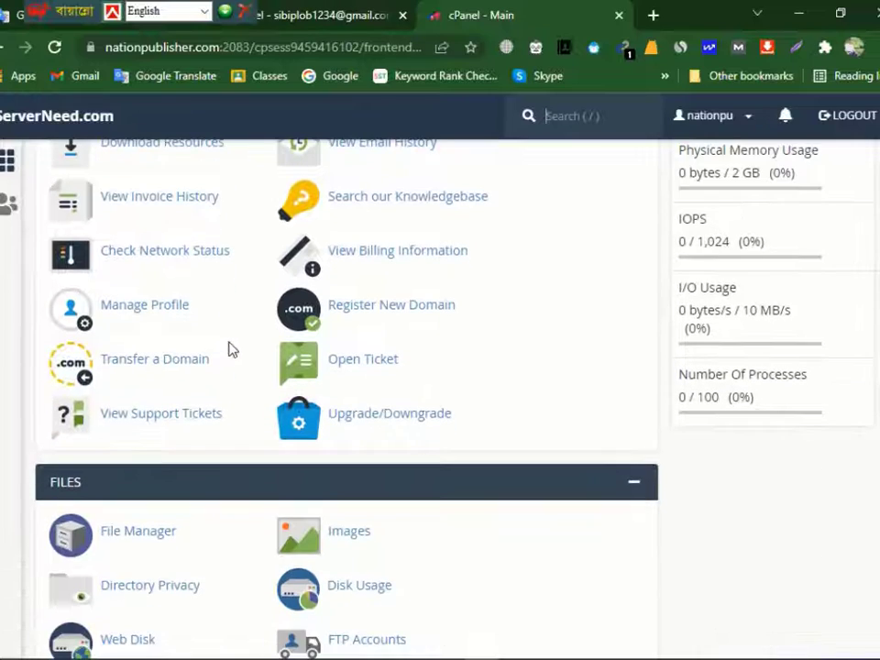
scroll(417, 344, down, 5)
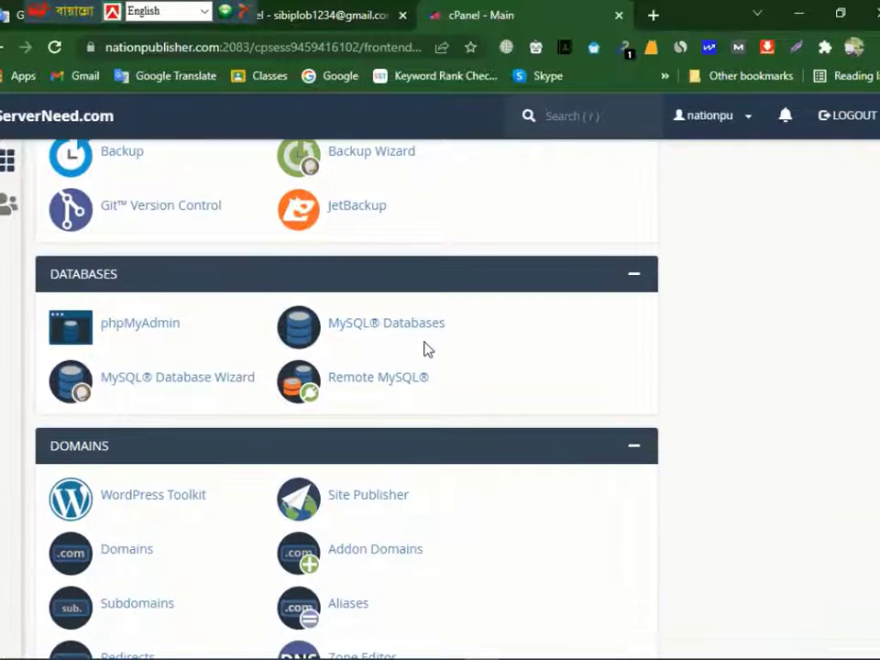
scroll(425, 344, down, 2)
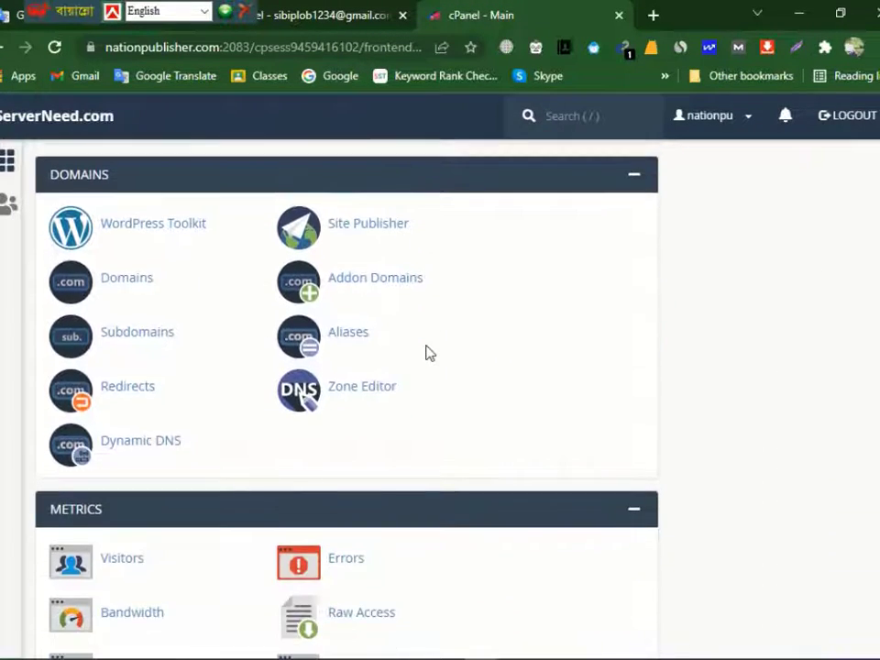
scroll(427, 349, up, 5)
scroll(423, 386, down, 10)
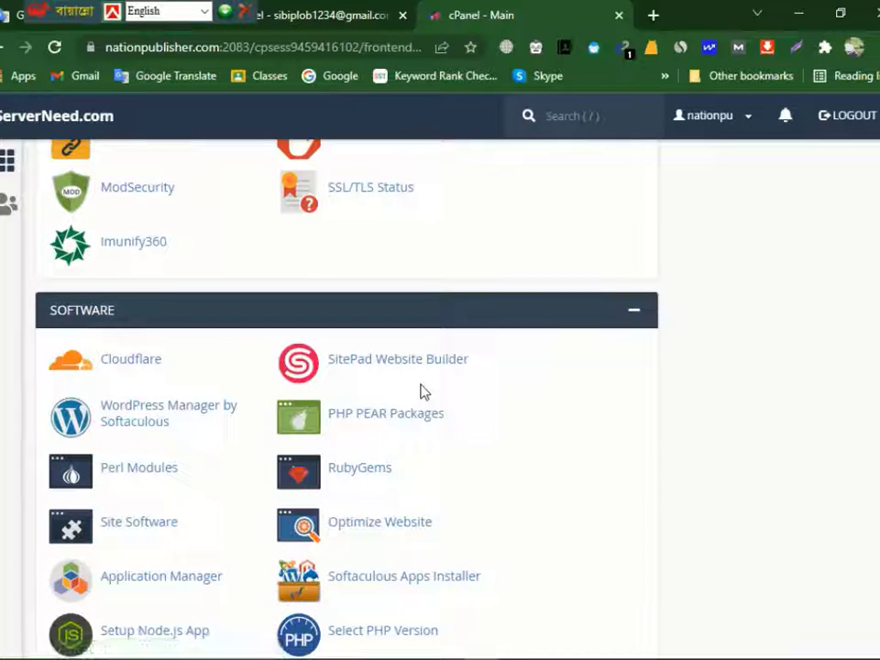
scroll(423, 392, down, 5)
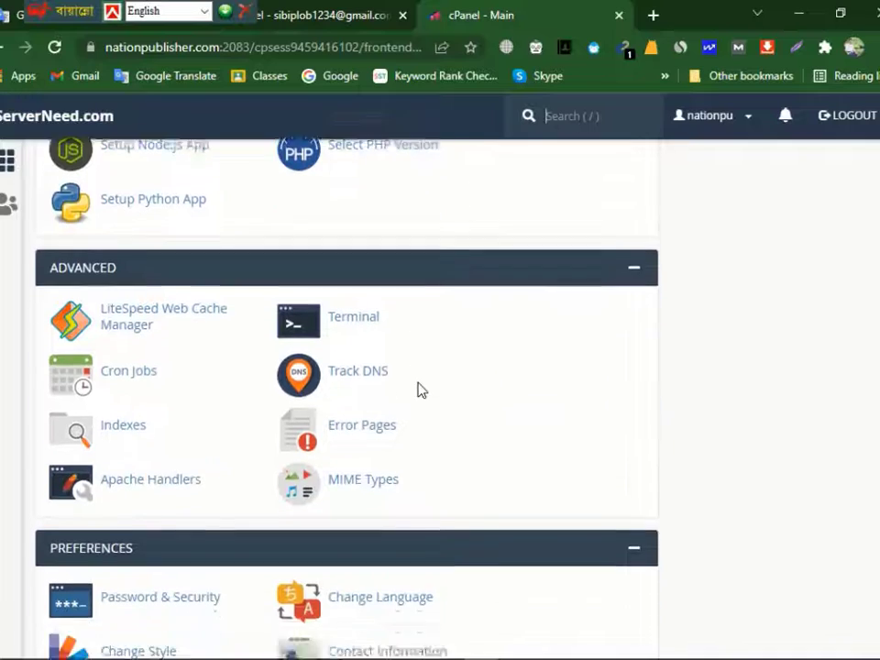
scroll(417, 390, down, 8)
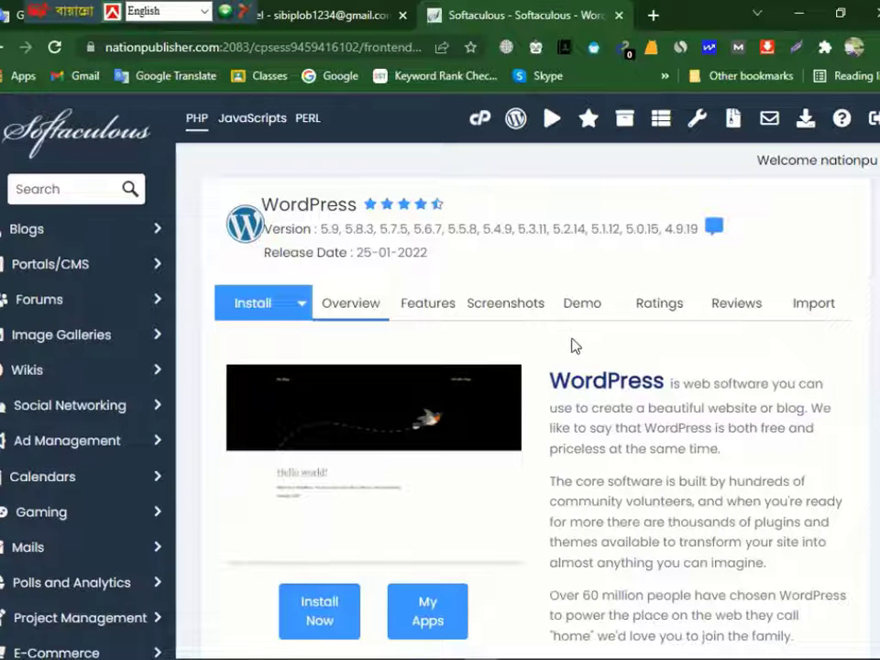
- Review the WordPress overview and open its installation form
scroll(604, 409, down, 4)
scroll(606, 409, up, 4)
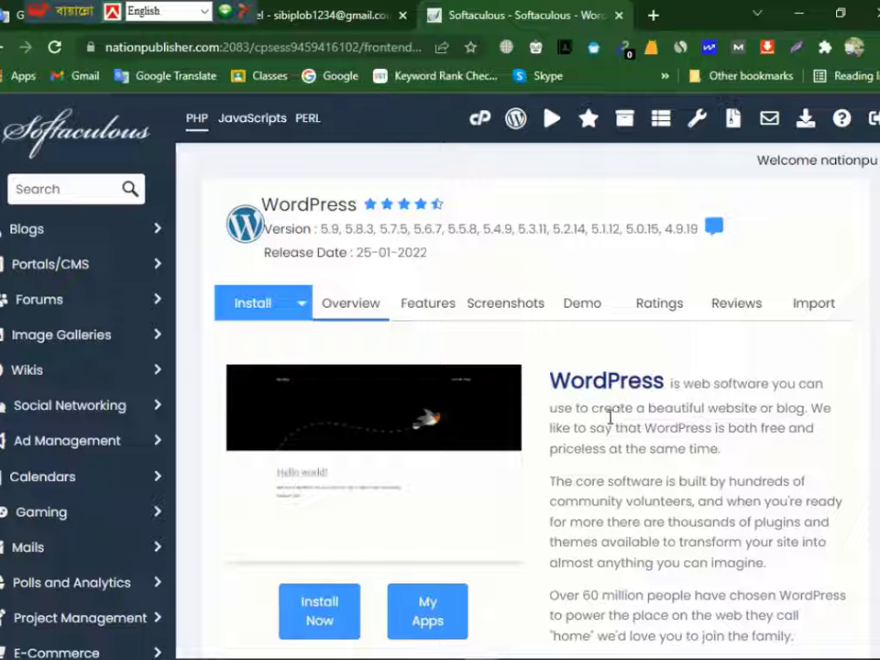
scroll(606, 417, down, 1)
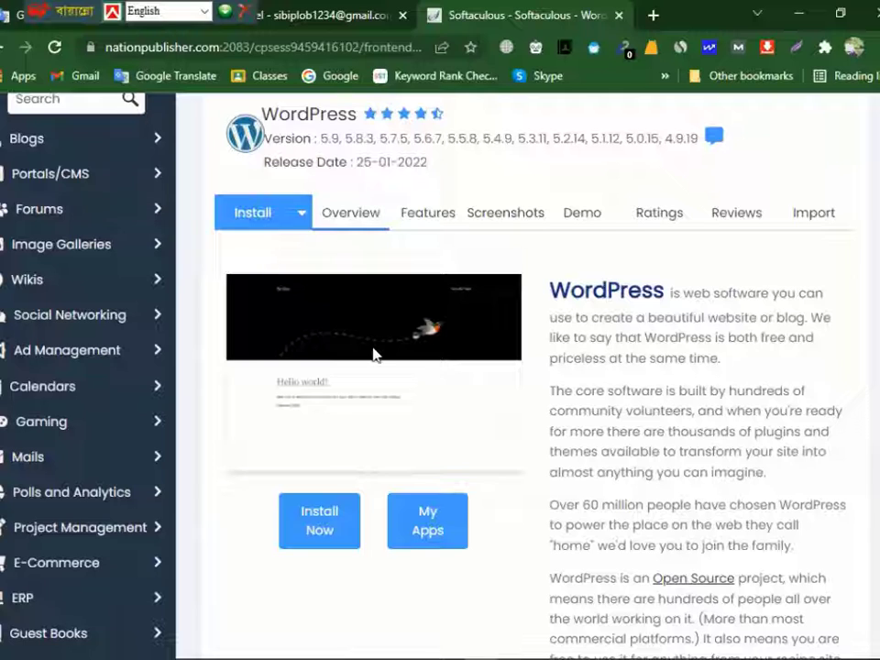
click(259, 218)
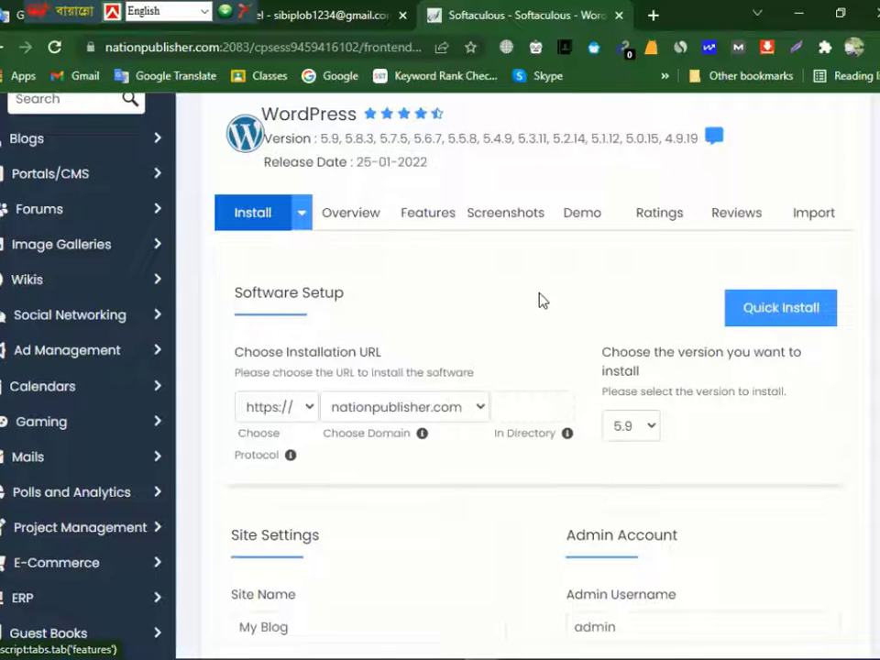
scroll(535, 303, down, 1)
scroll(575, 373, down, 2)
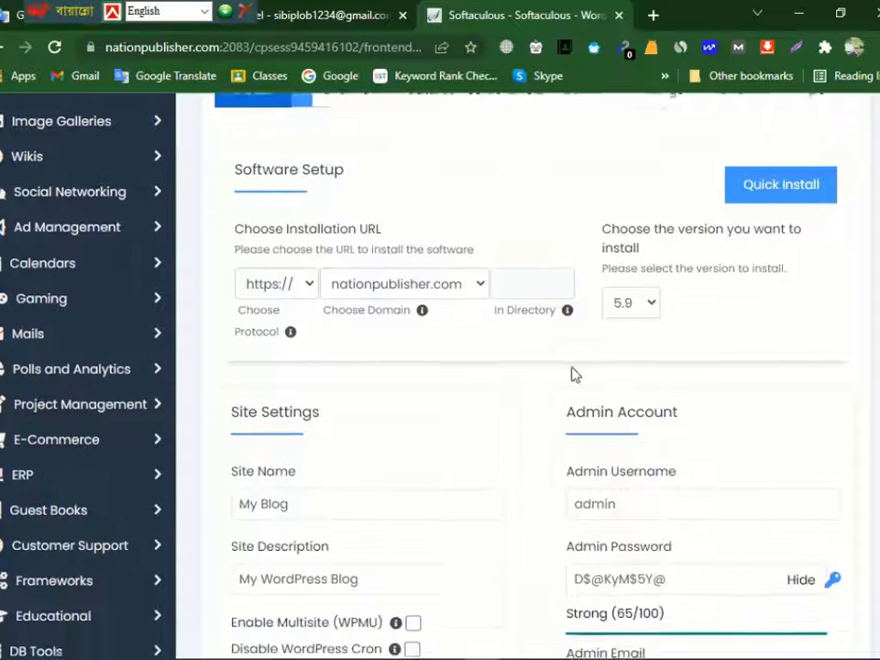
scroll(528, 473, up, 1)
scroll(528, 472, up, 3)
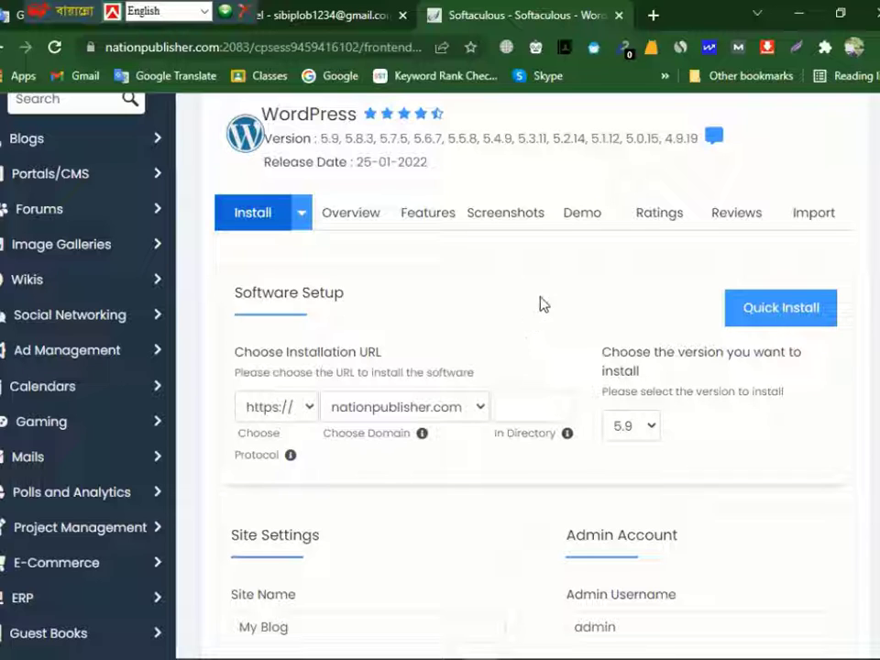
click(309, 415)
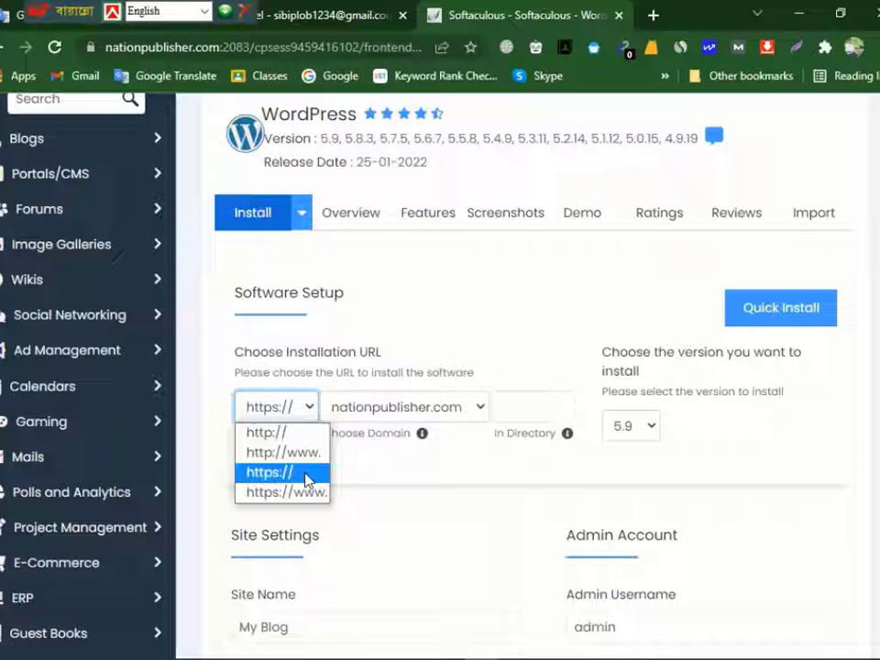
click(305, 473)
click(304, 407)
click(294, 474)
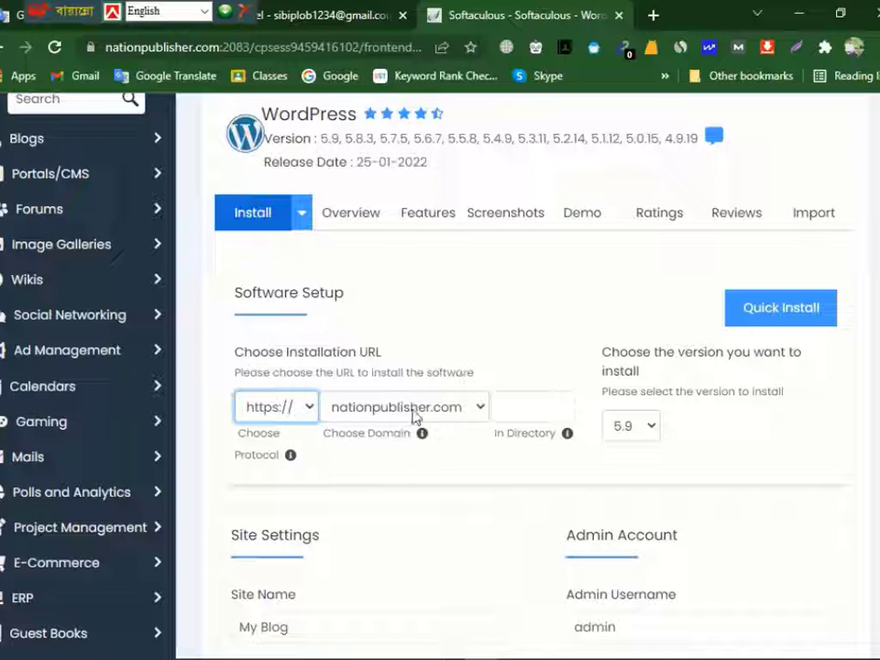
- Review the available WordPress versions and select version 5.9 for the installation
scroll(661, 411, down, 1)
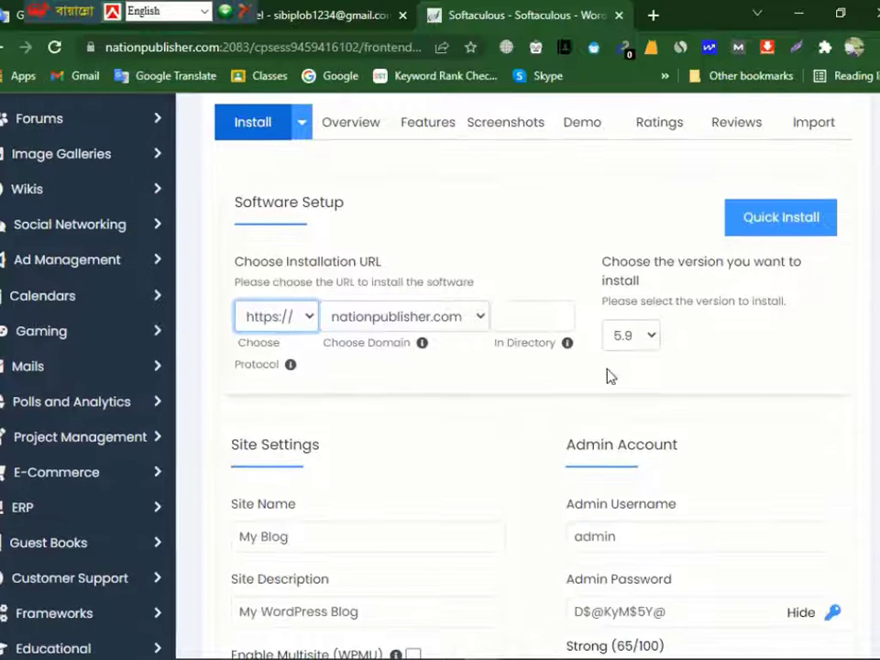
click(646, 343)
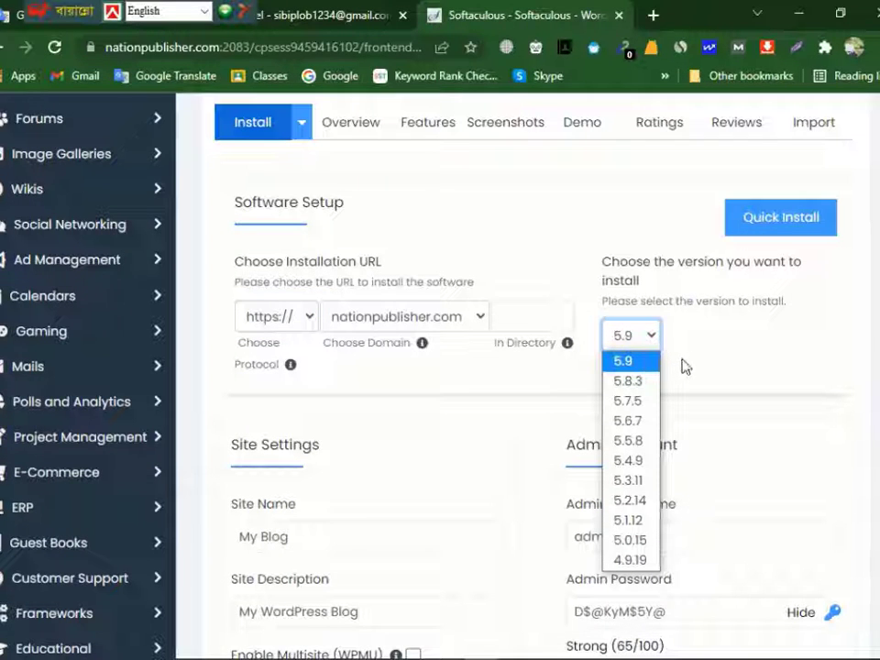
click(683, 367)
scroll(639, 246, down, 1)
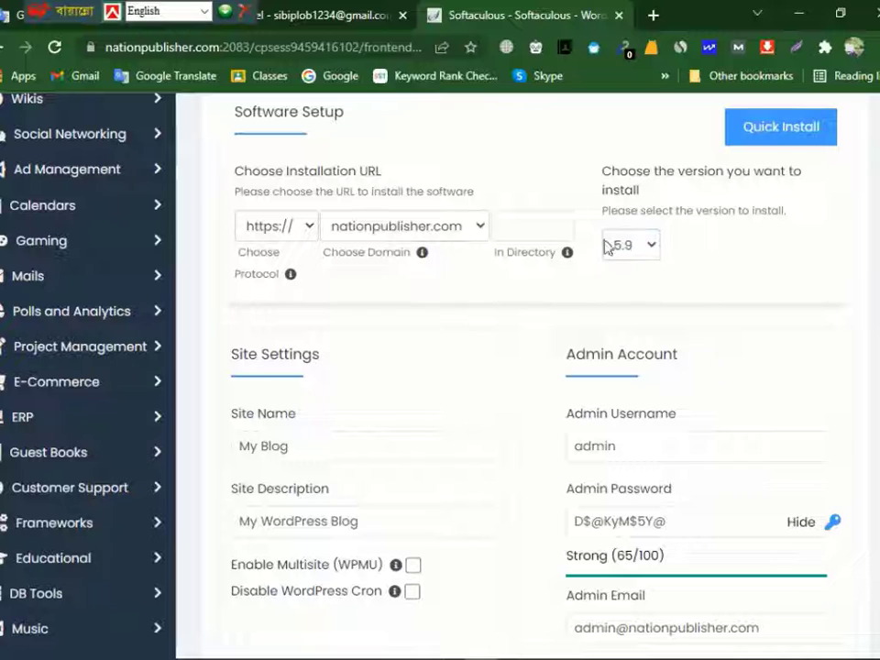
click(656, 255)
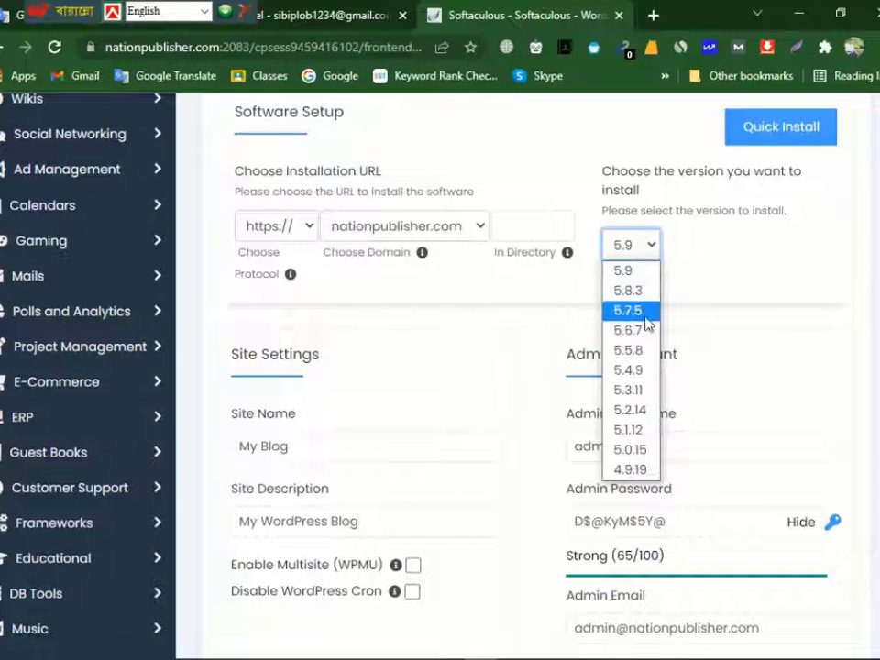
click(648, 273)
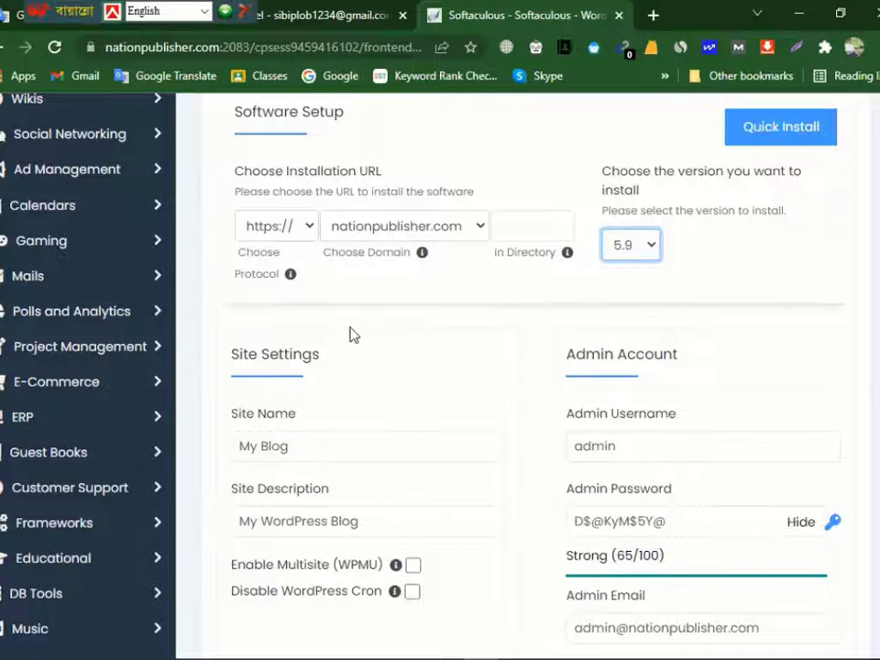
- Keep nationpublisher.com as the installation domain and set the site name to "Nation Publisher"
scroll(351, 339, down, 2)
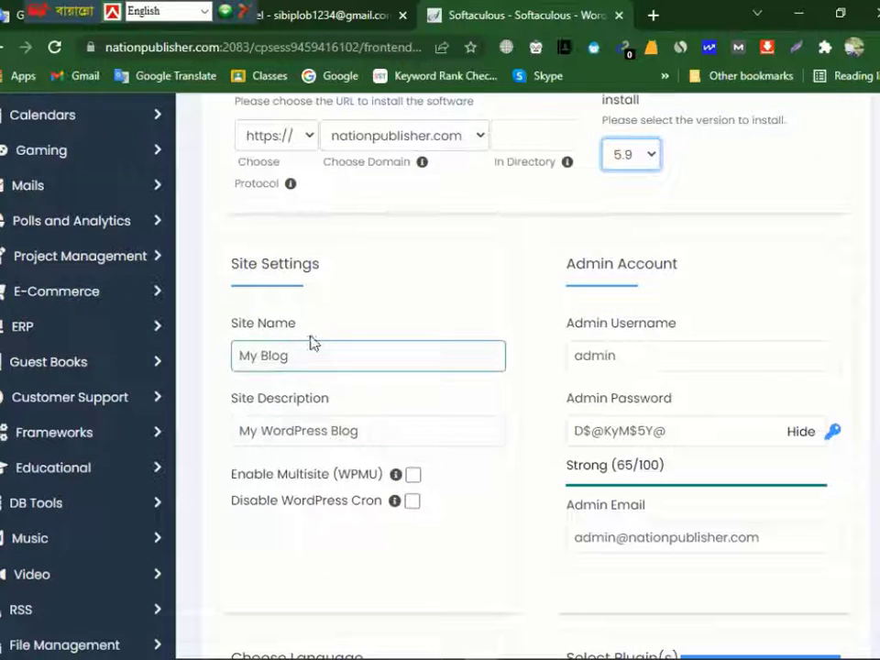
click(301, 354)
drag(301, 354, 220, 364)
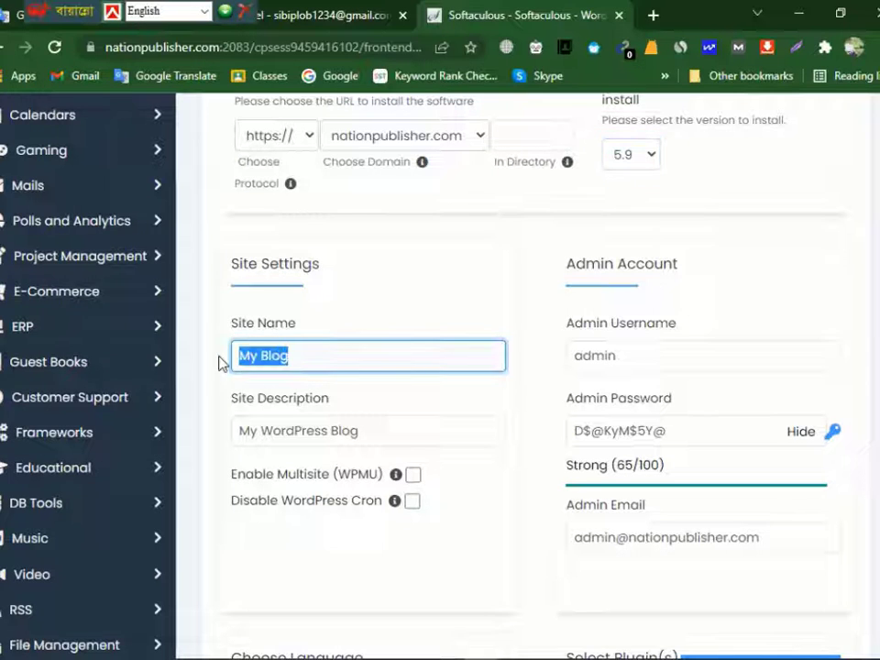
scroll(310, 356, up, 2)
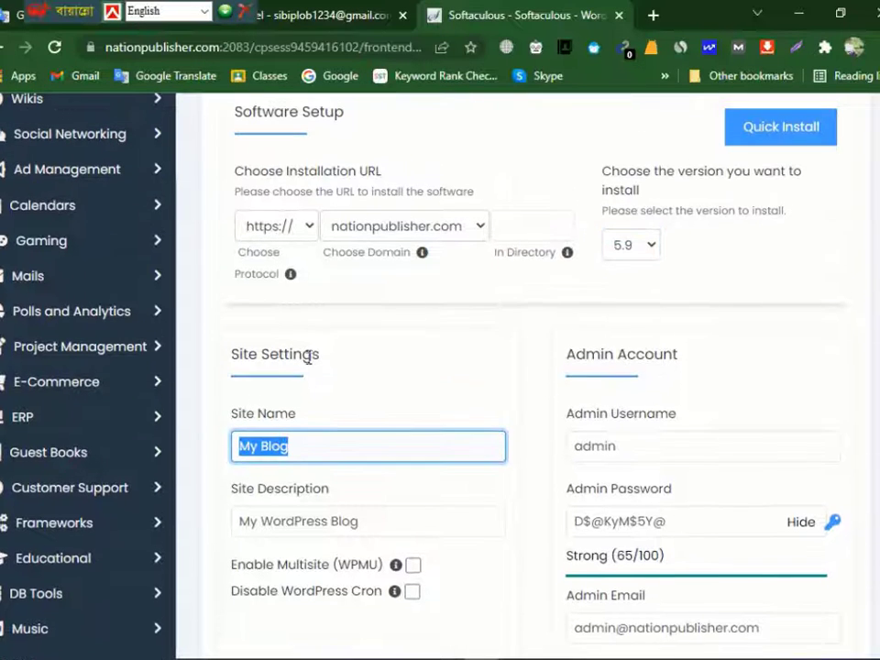
click(436, 233)
click(433, 232)
click(310, 446)
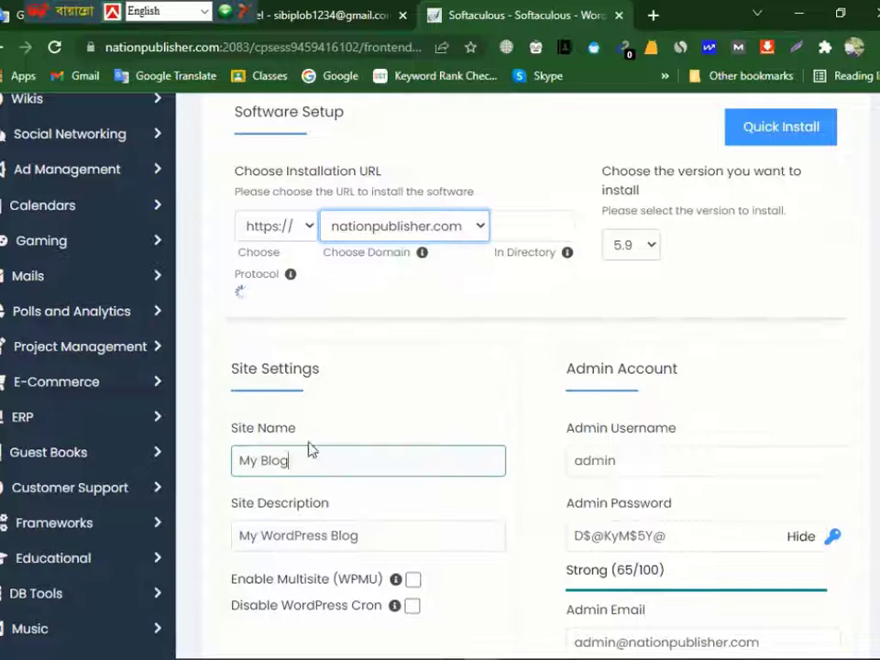
drag(310, 449, 226, 452)
text(Na)
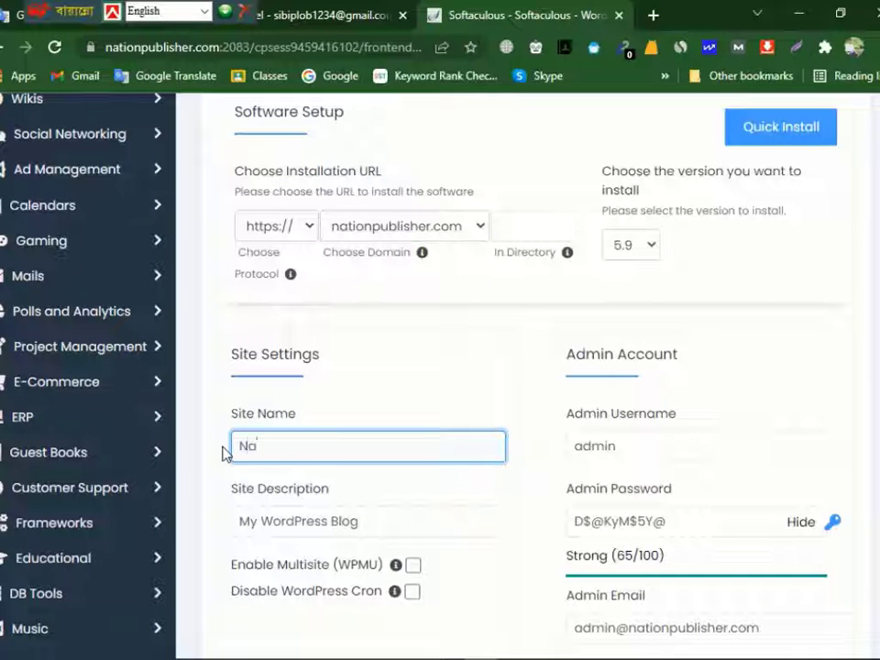
text(tion Publisher)
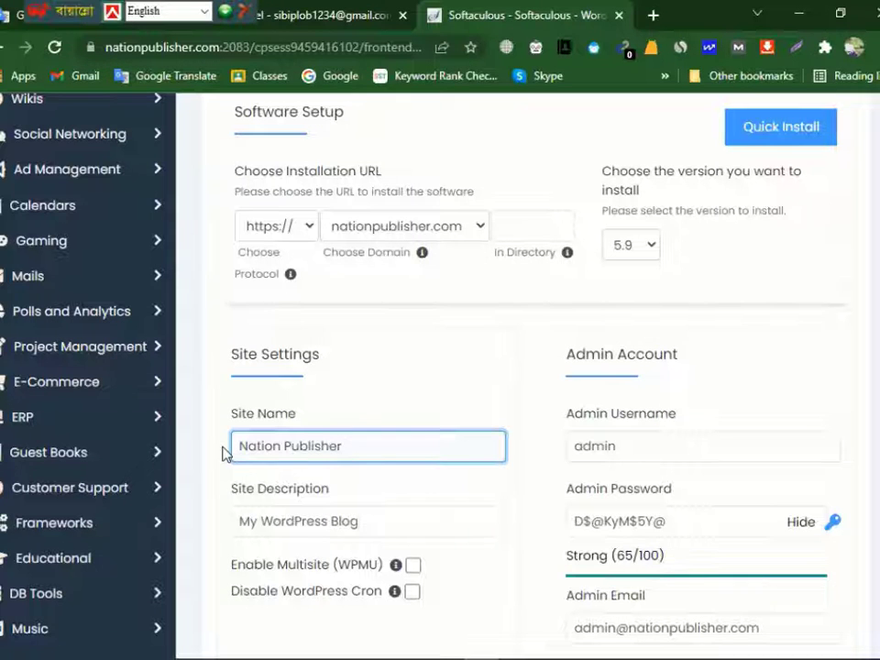
- Replace the default site description with "Bangladesh"
scroll(225, 454, down, 2)
click(377, 425)
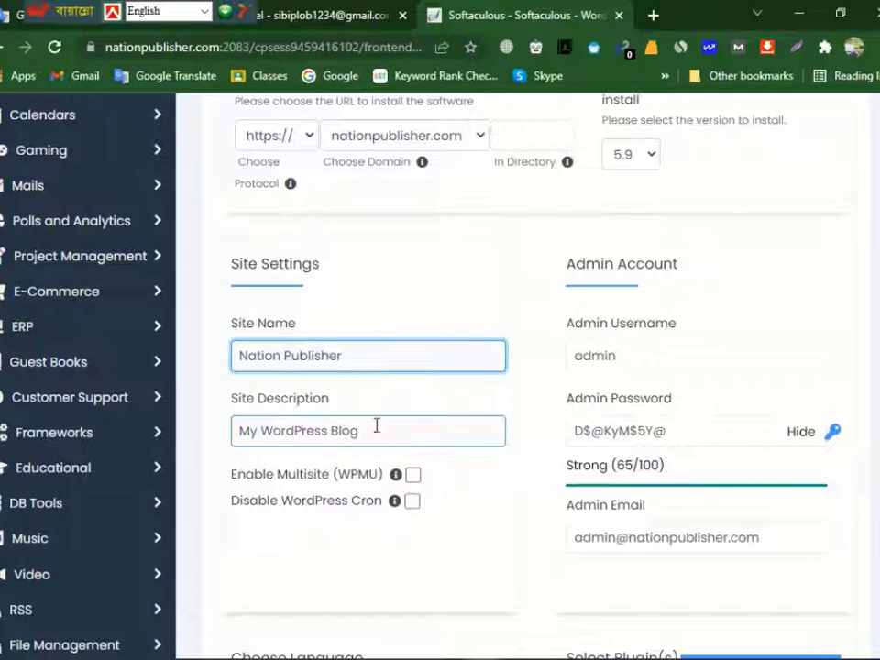
drag(377, 424, 235, 425)
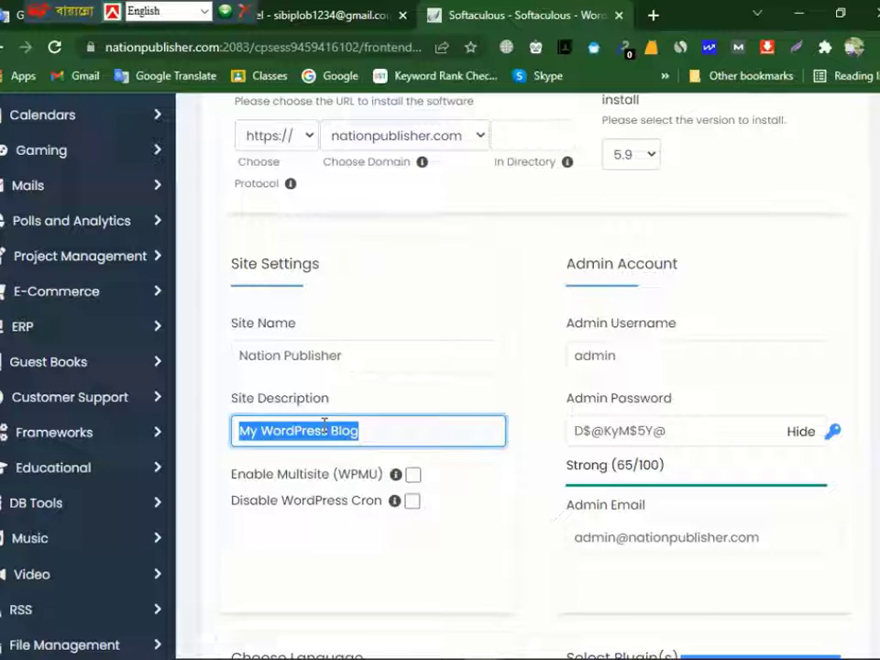
text(B)
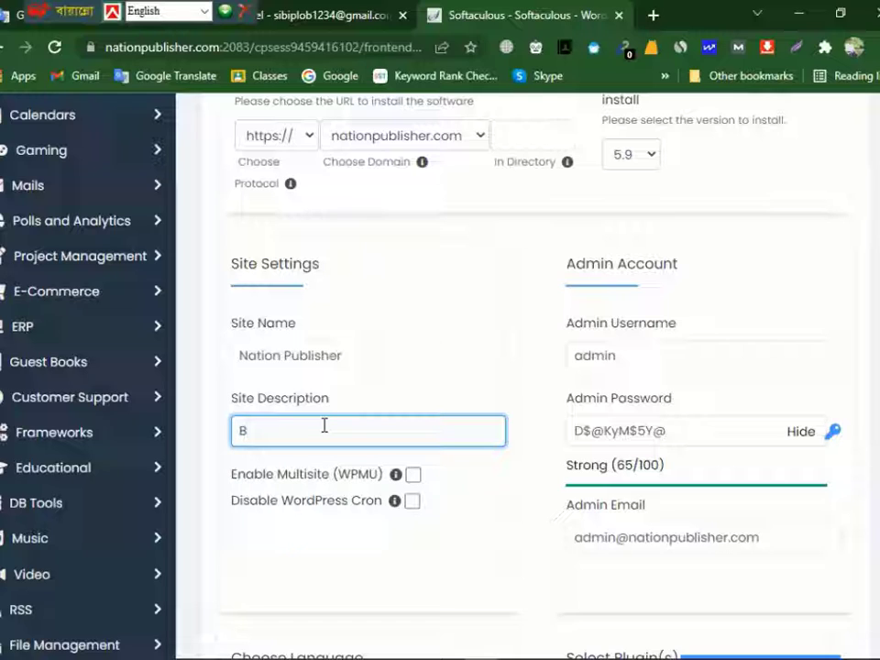
key(BackSpace)
text(Bangladesh)
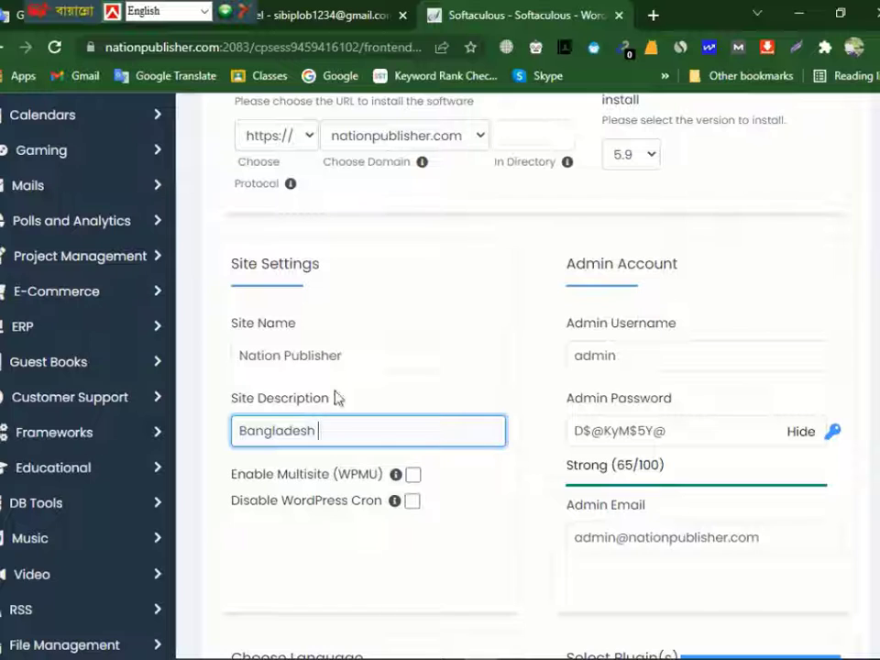
- Copy the site name "Nation Publisher" and append it to the site description
drag(344, 356, 237, 356)
right_click(312, 361)
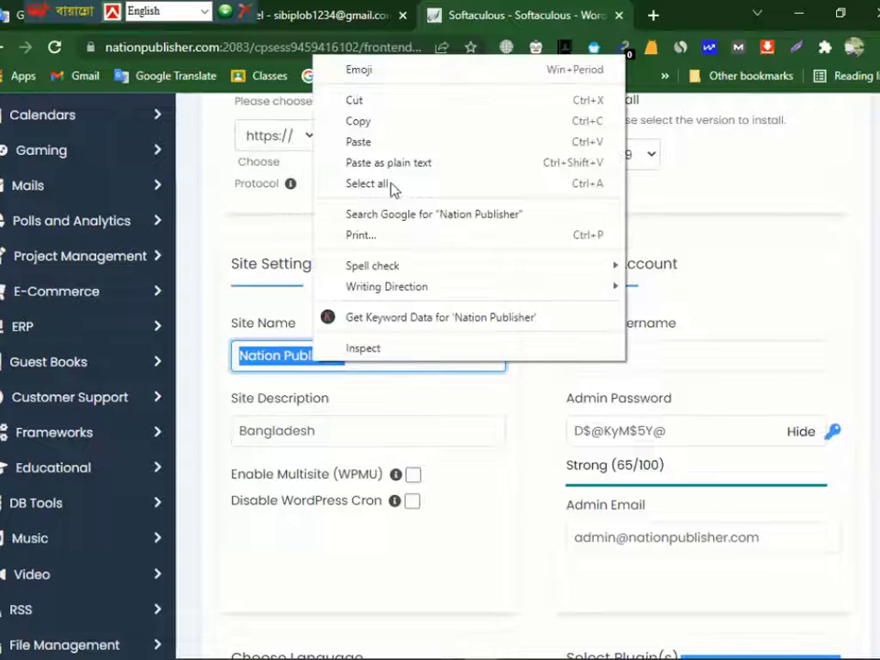
click(385, 121)
click(356, 431)
key(ctrl+v)
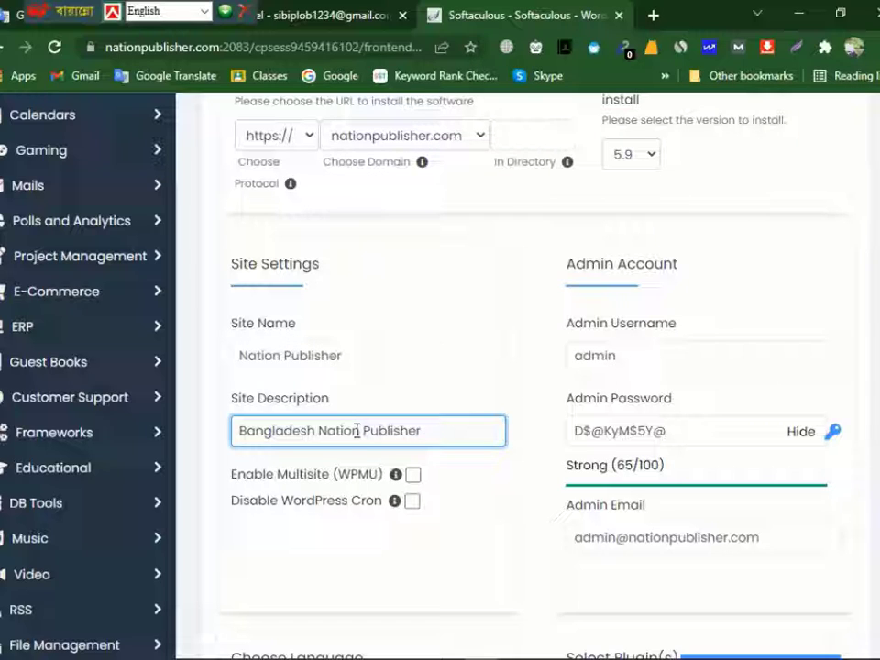
- Move "Bangladesh" to the end of the site description so it reads "Nation Publisher in Bangladesh"
drag(318, 430, 196, 440)
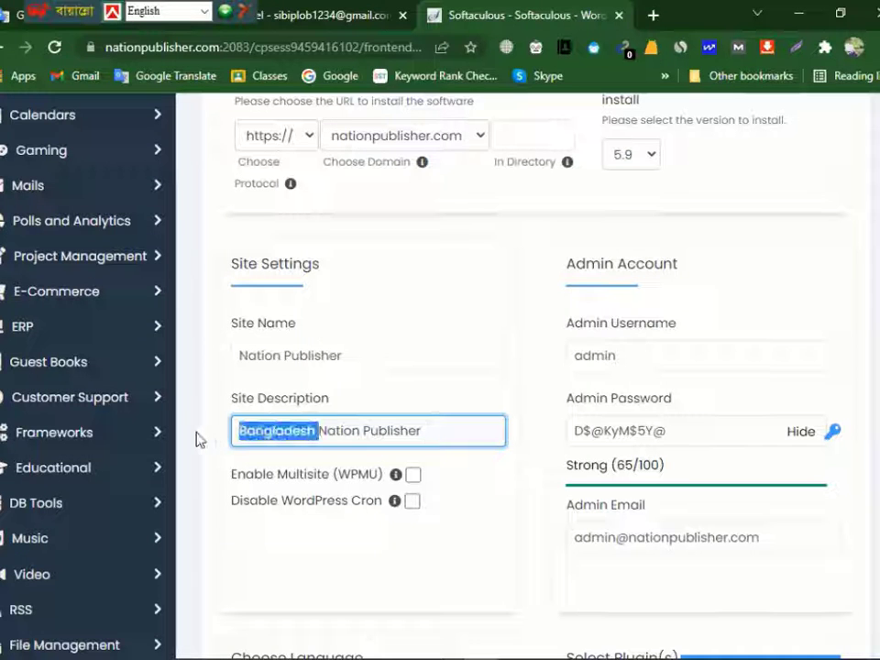
right_click(287, 430)
click(328, 170)
click(397, 446)
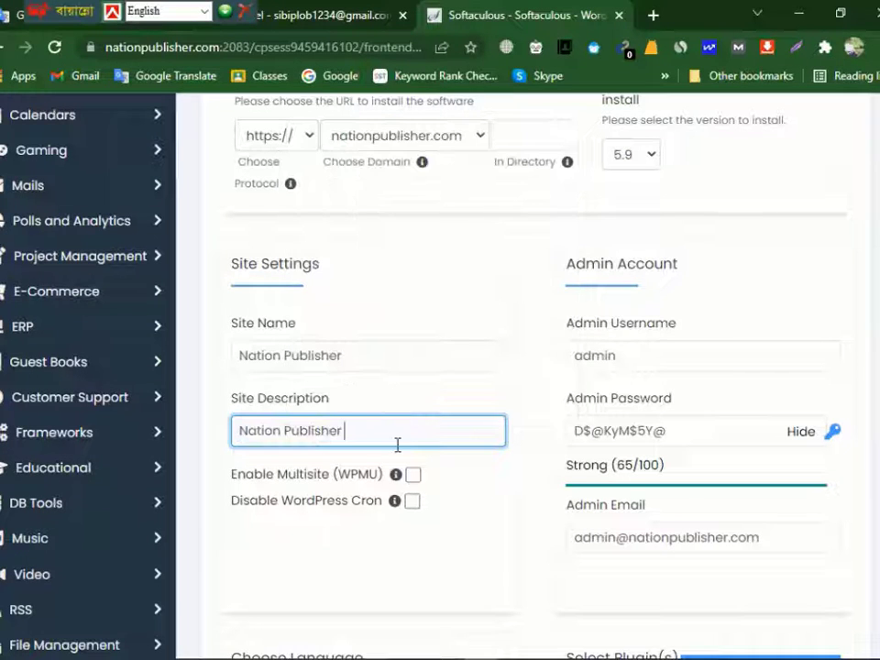
text(in)
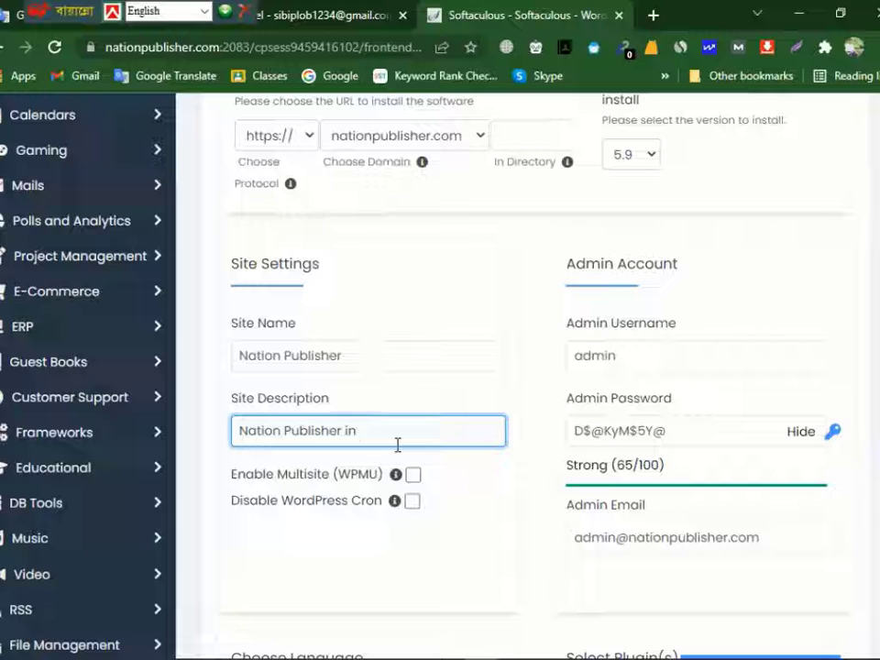
key(ctrl+v)
- Append "Online news portal" to the end of the site description
text(O)
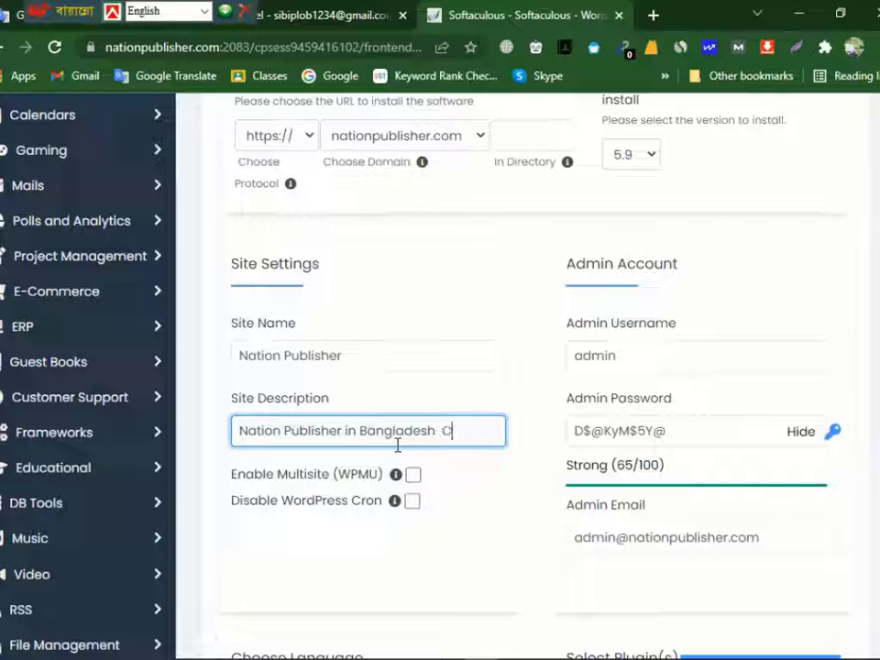
text(nline )
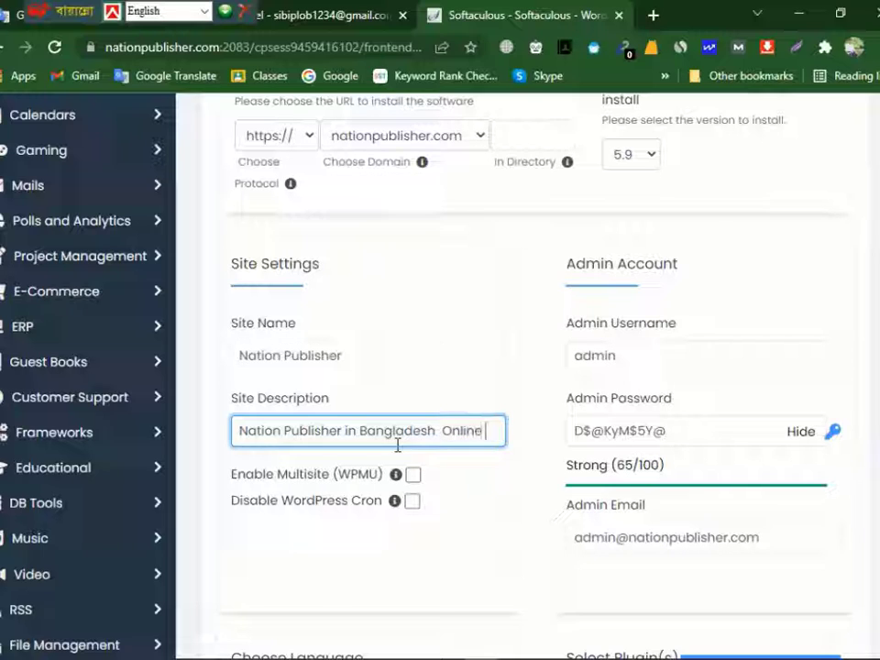
text(news)
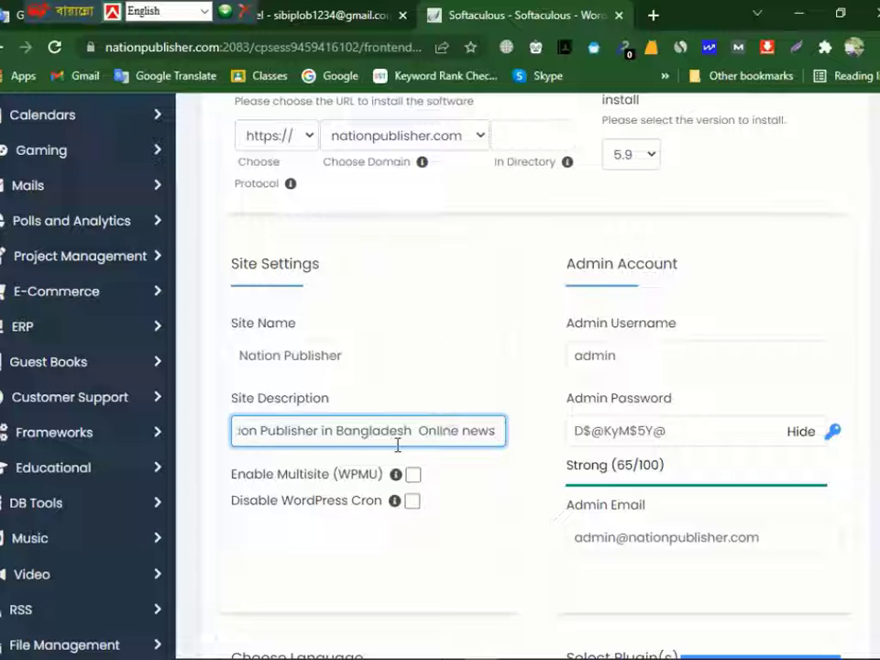
text( porta)
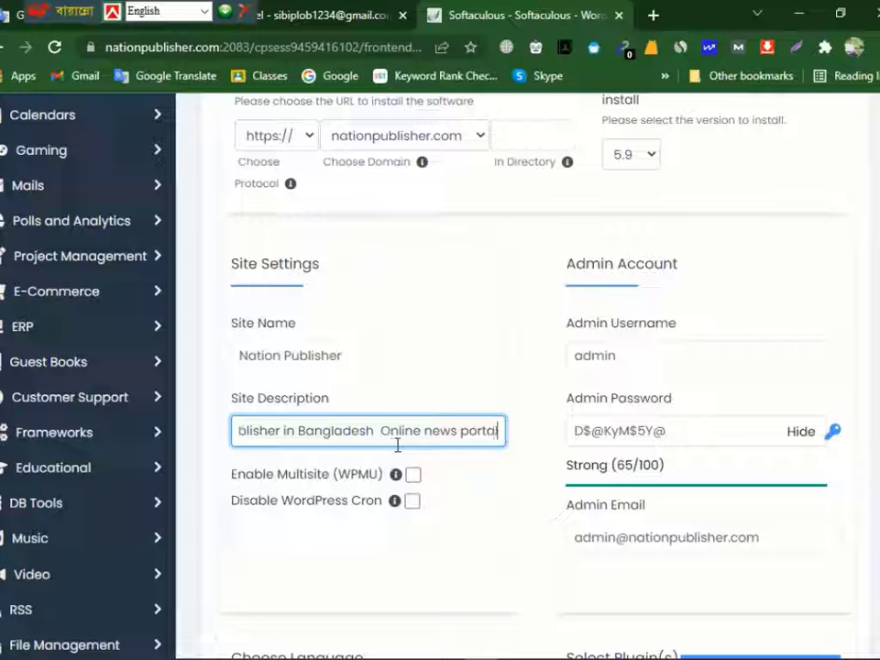
text(l)
- Clear the generated admin password, mask the password field, and enter a custom admin password
scroll(531, 399, down, 2)
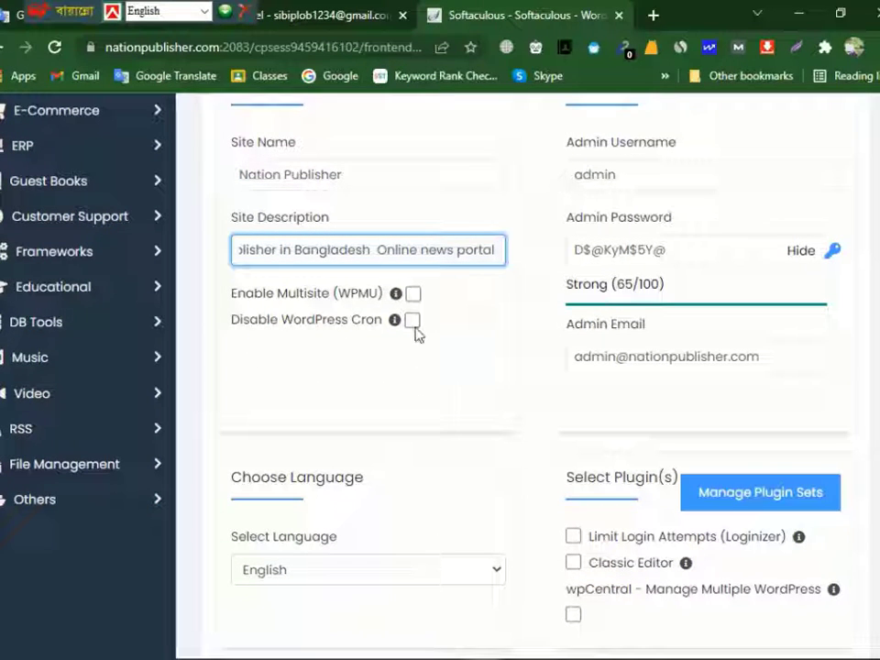
scroll(642, 257, up, 2)
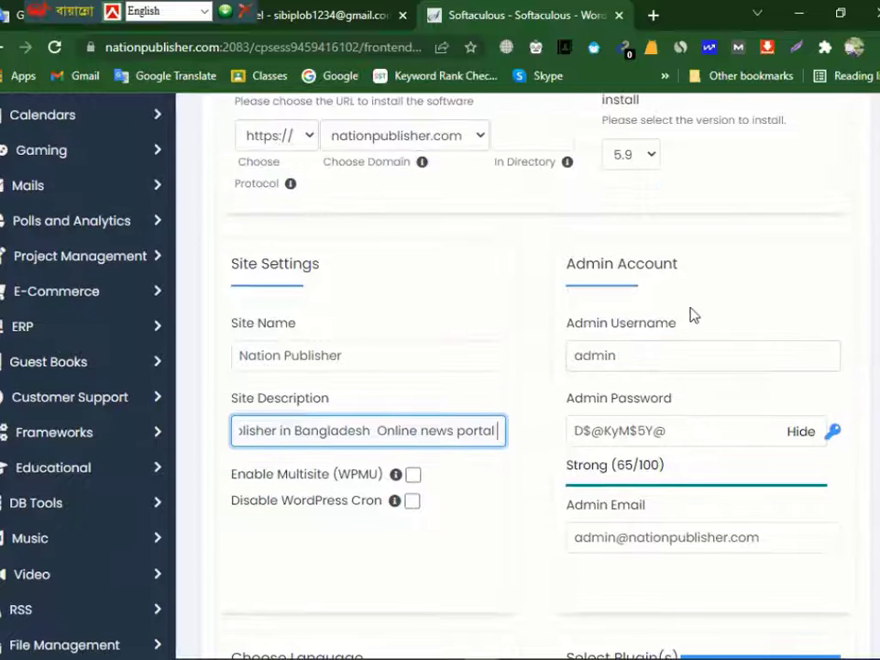
click(649, 356)
drag(650, 355, 583, 356)
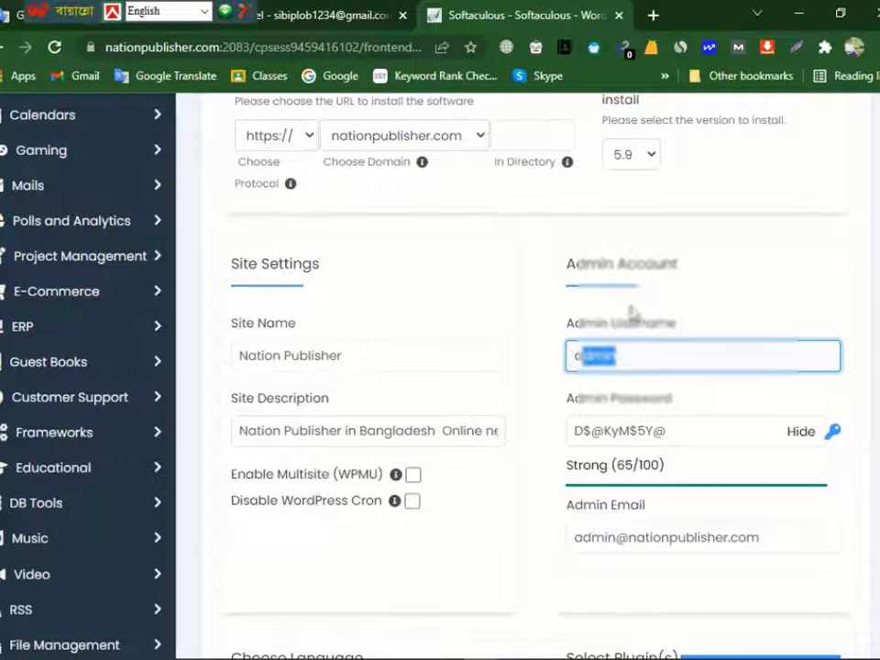
scroll(631, 313, down, 1)
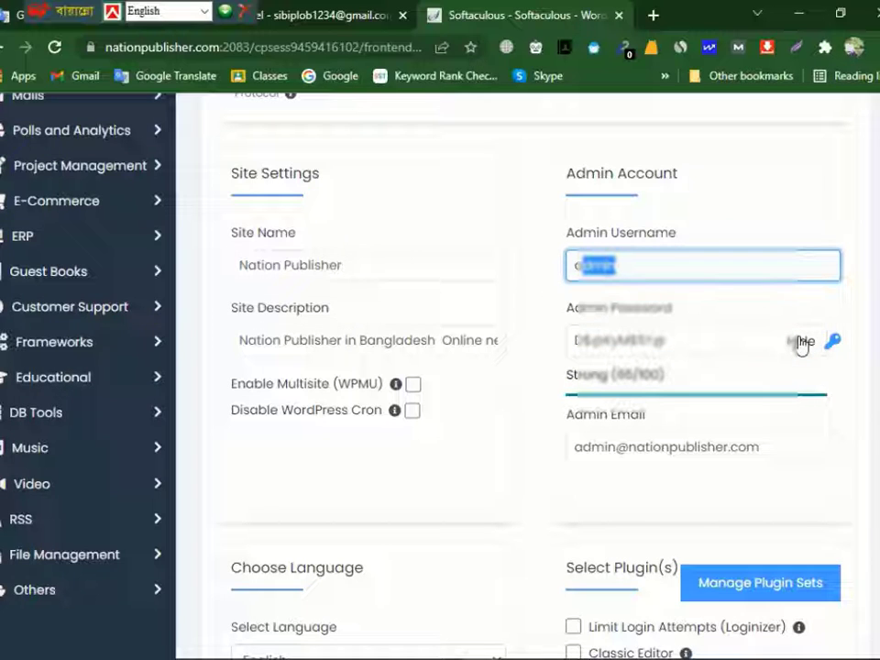
drag(720, 339, 522, 354)
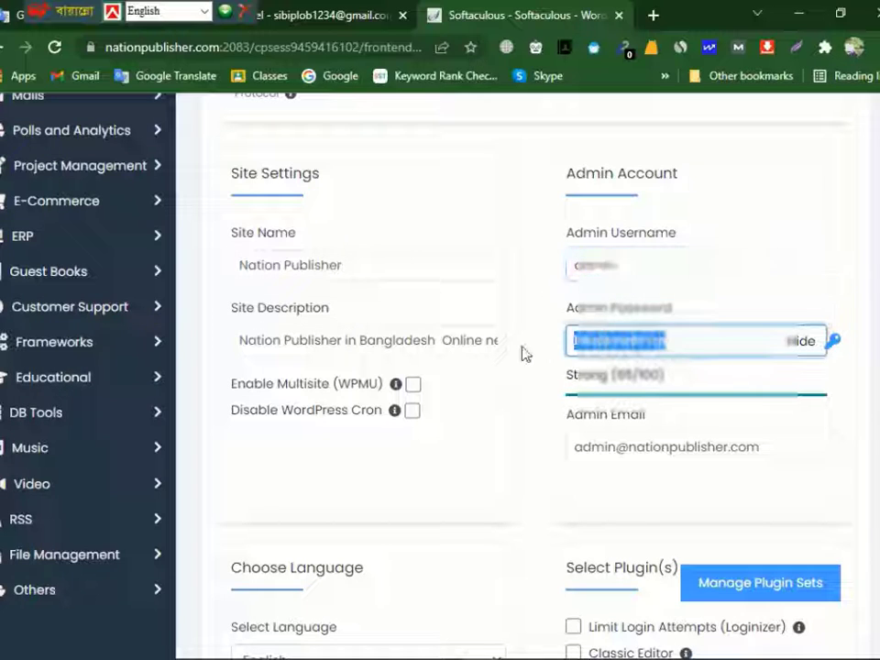
key(BackSpace)
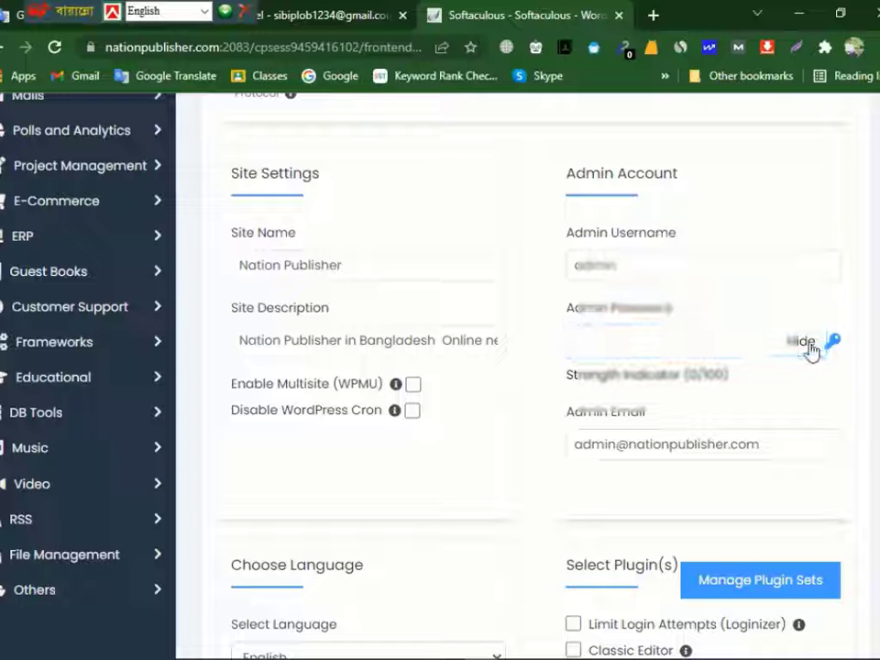
click(808, 347)
click(645, 342)
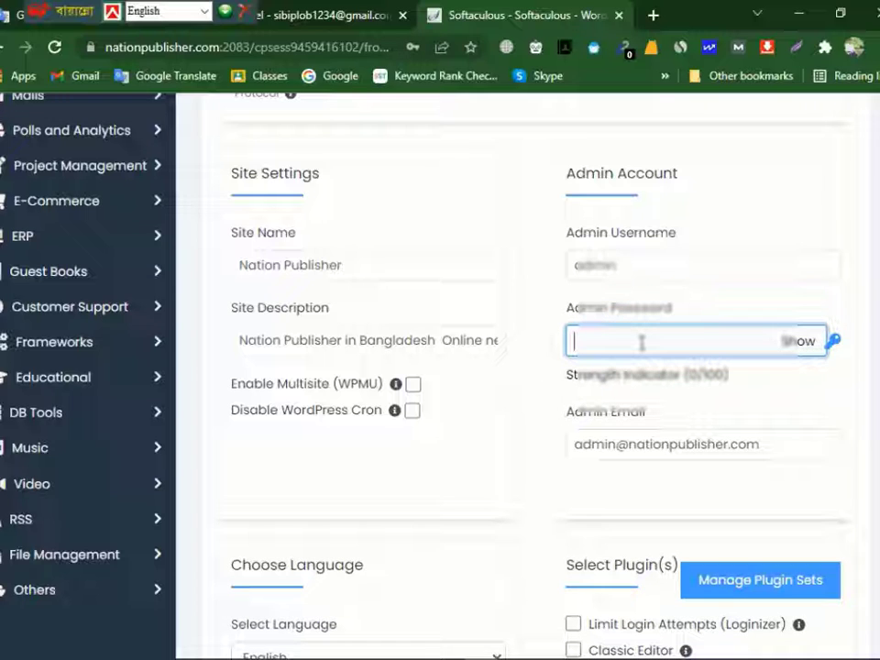
text(••)
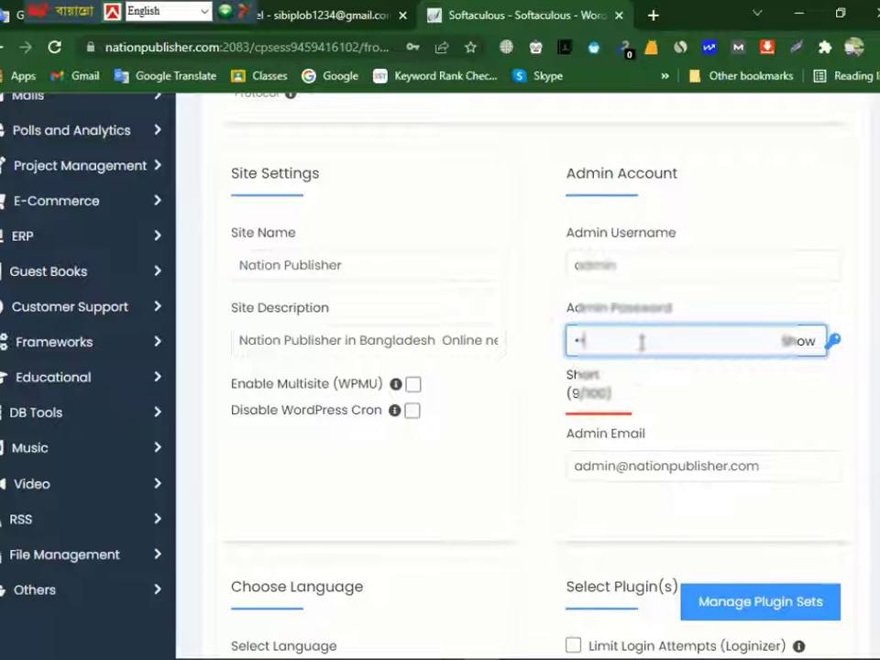
text(••••)
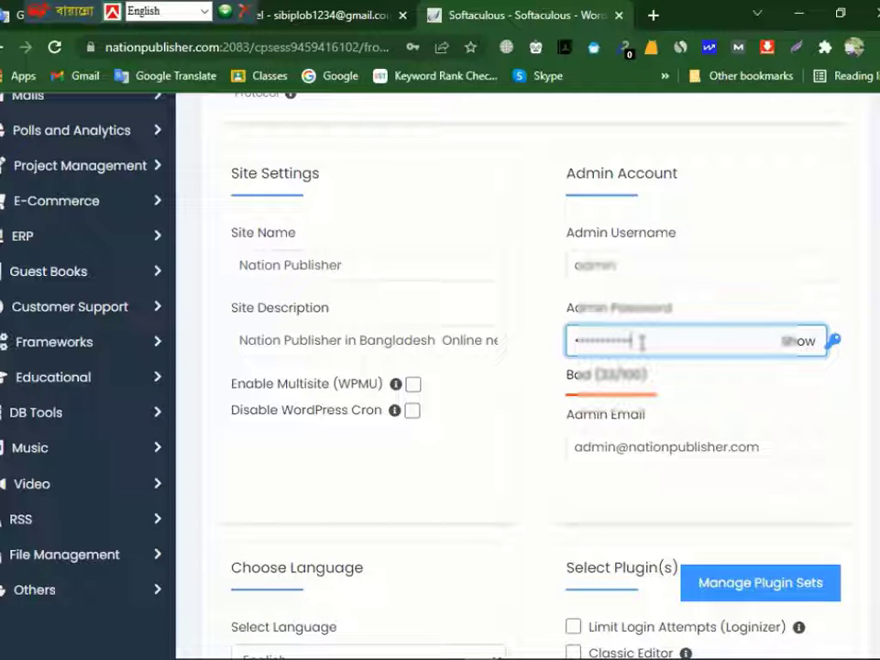
text(•)
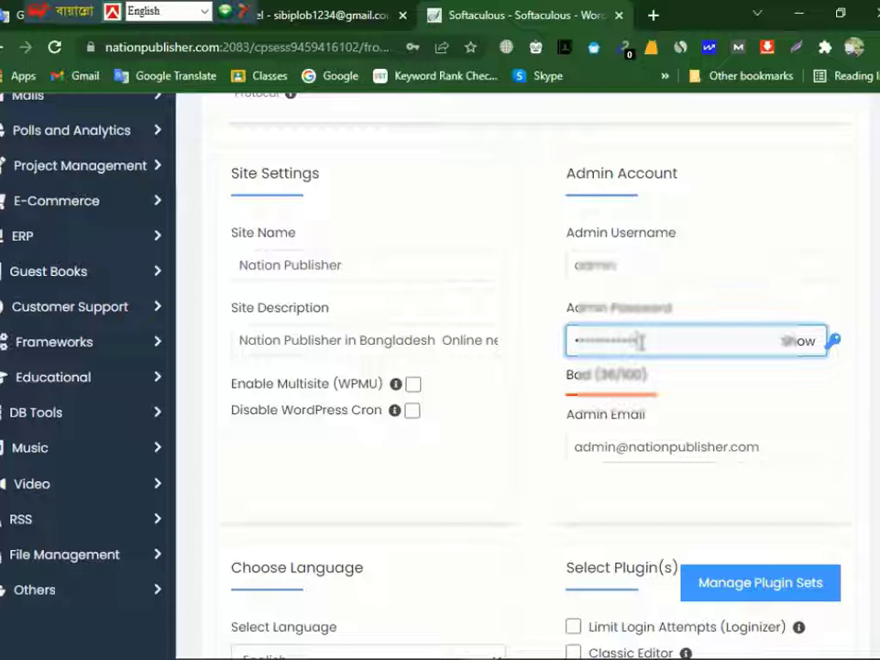
text(•)
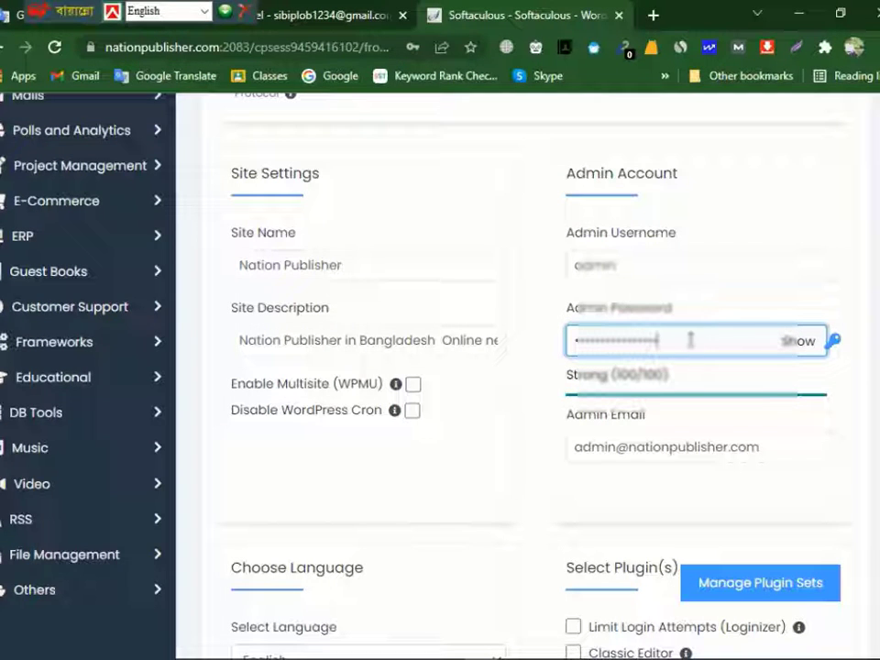
- Review the admin email, language, plugin and theme options in the rest of the installation form
scroll(660, 440, down, 1)
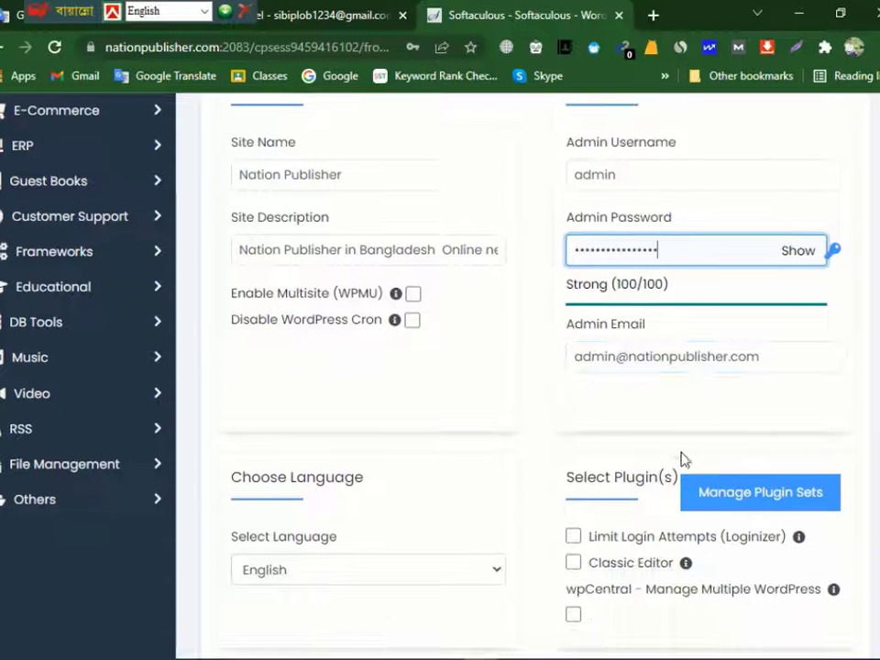
scroll(753, 322, down, 1)
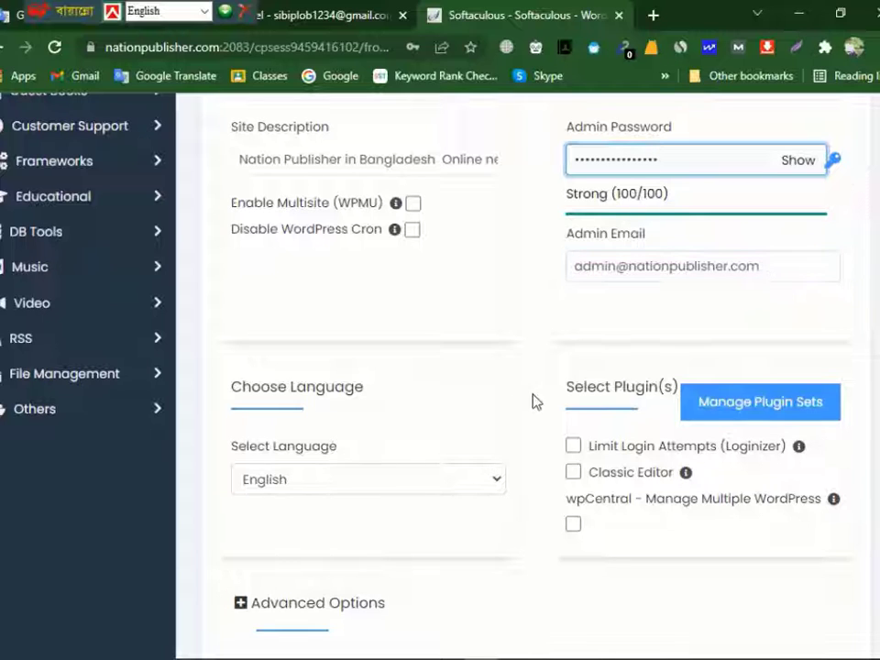
scroll(443, 395, down, 1)
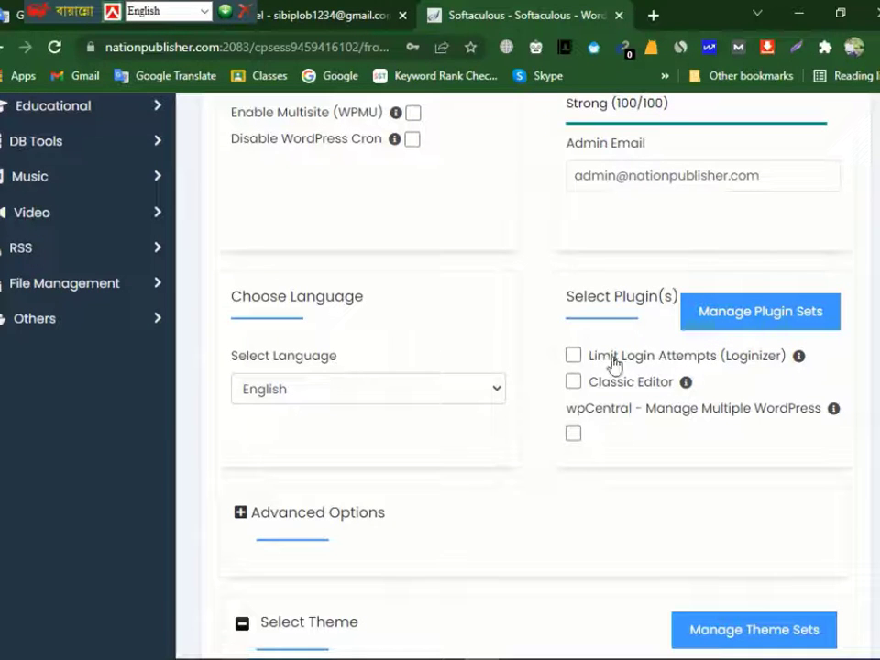
scroll(627, 404, down, 1)
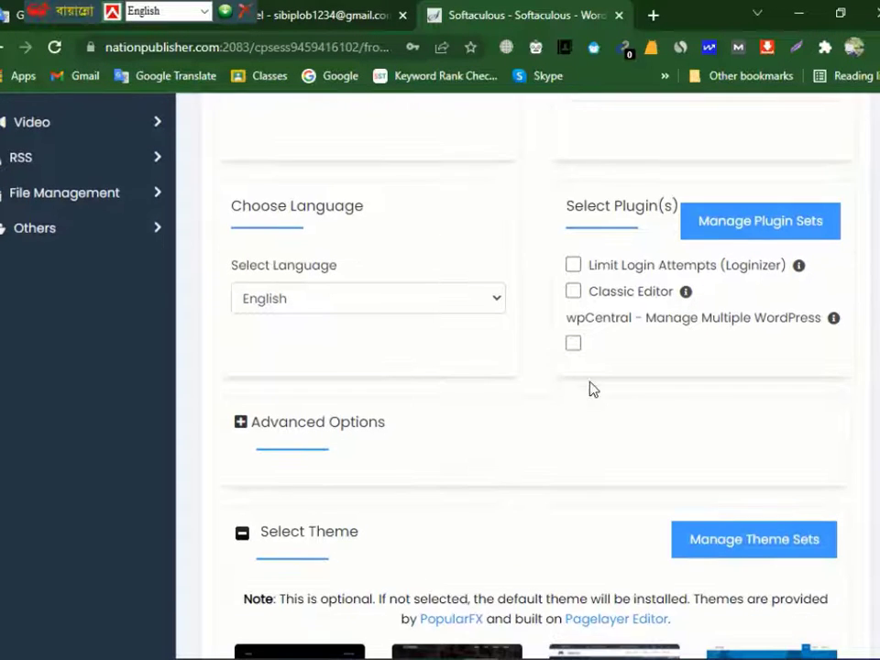
scroll(595, 394, down, 1)
scroll(598, 407, up, 4)
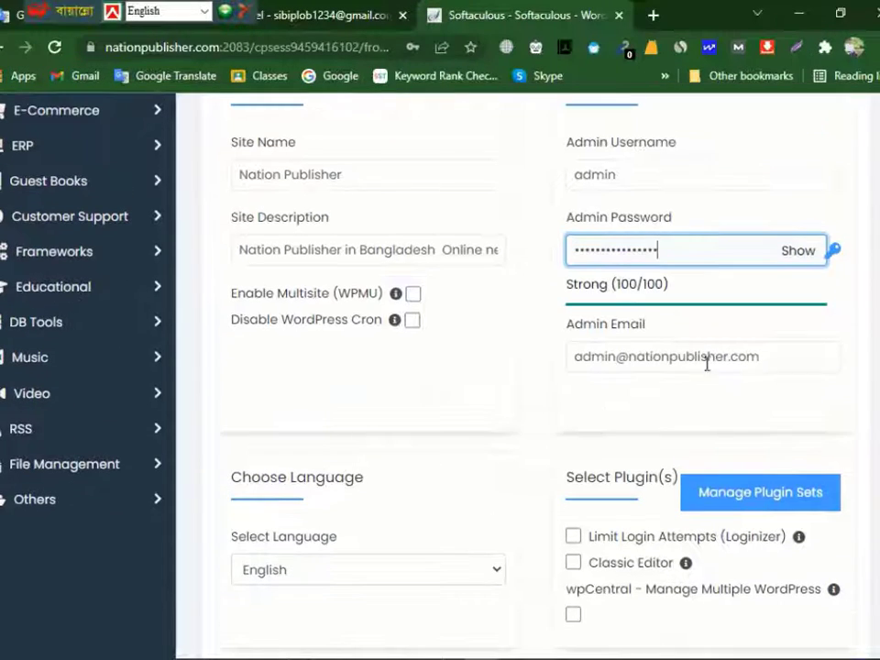
scroll(693, 401, down, 1)
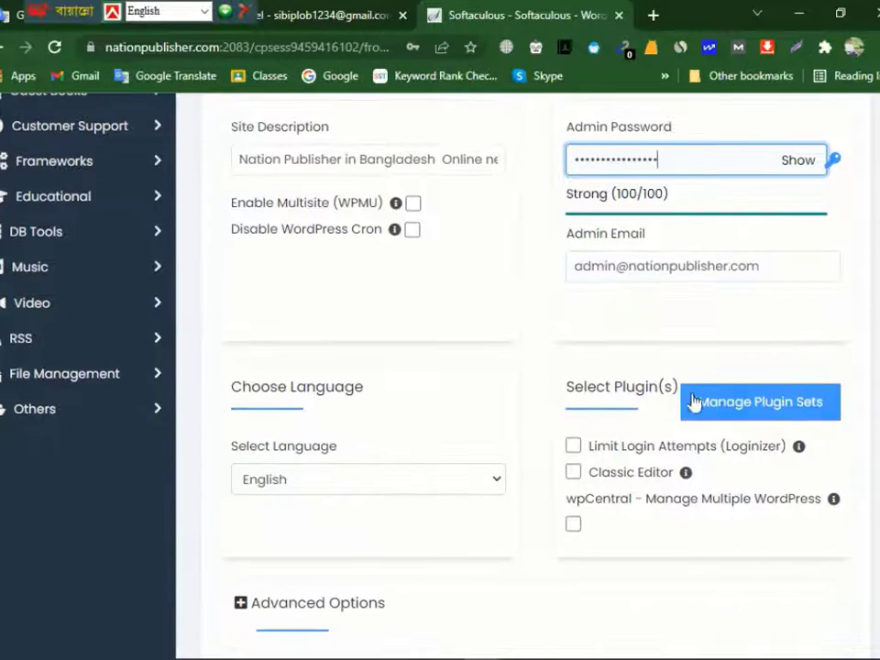
scroll(688, 406, up, 2)
scroll(605, 445, down, 5)
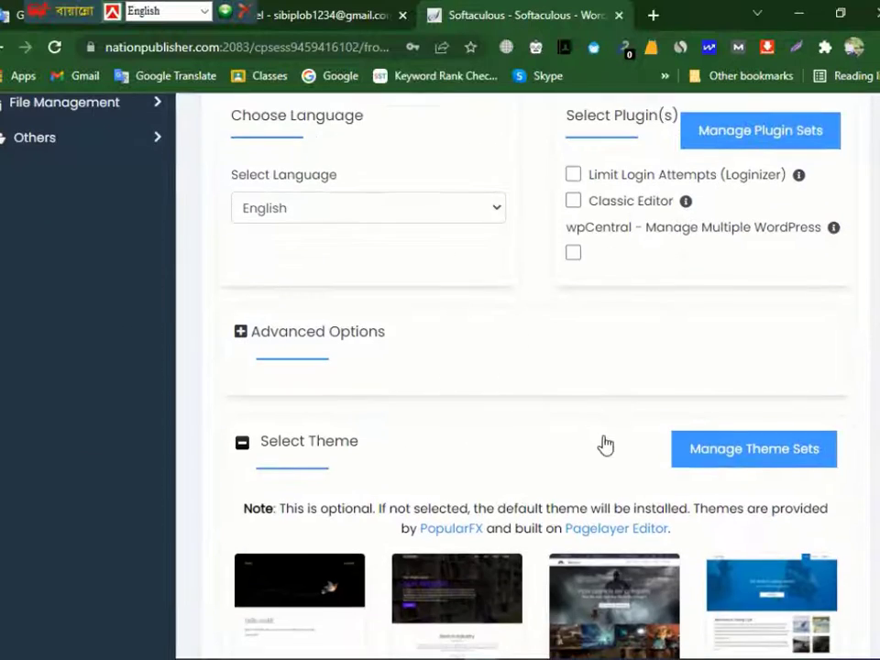
scroll(606, 445, down, 4)
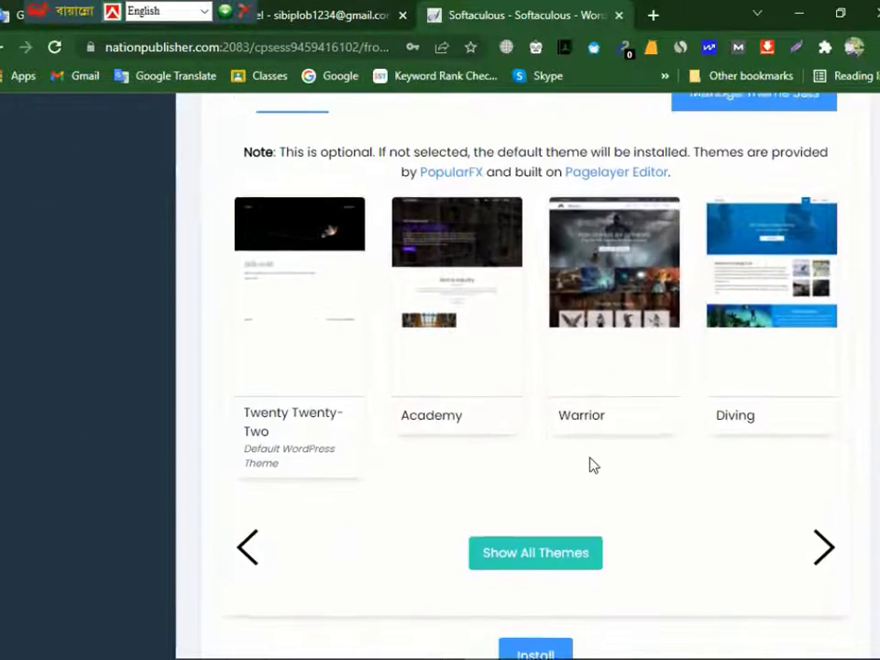
scroll(593, 465, up, 2)
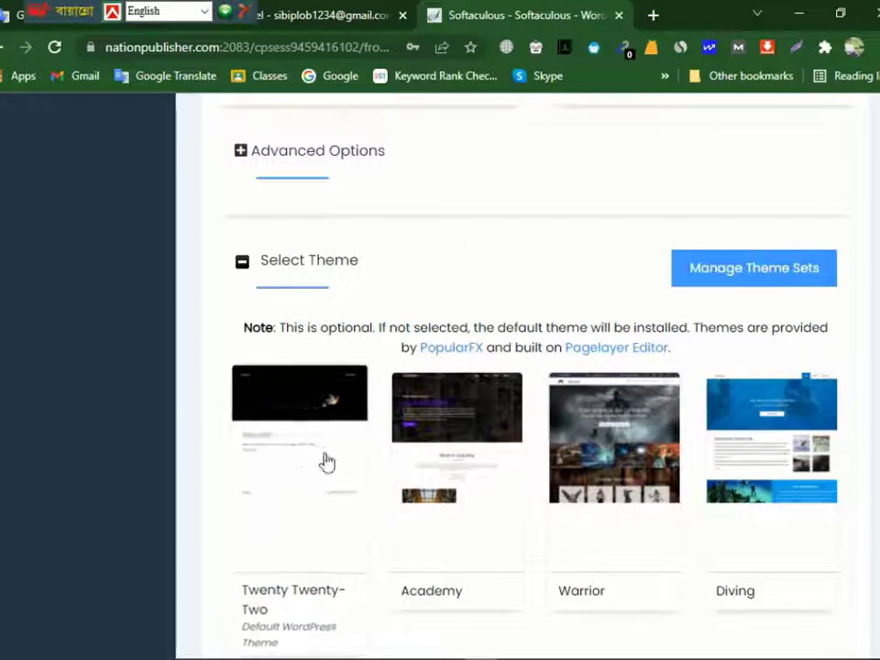
scroll(498, 458, down, 5)
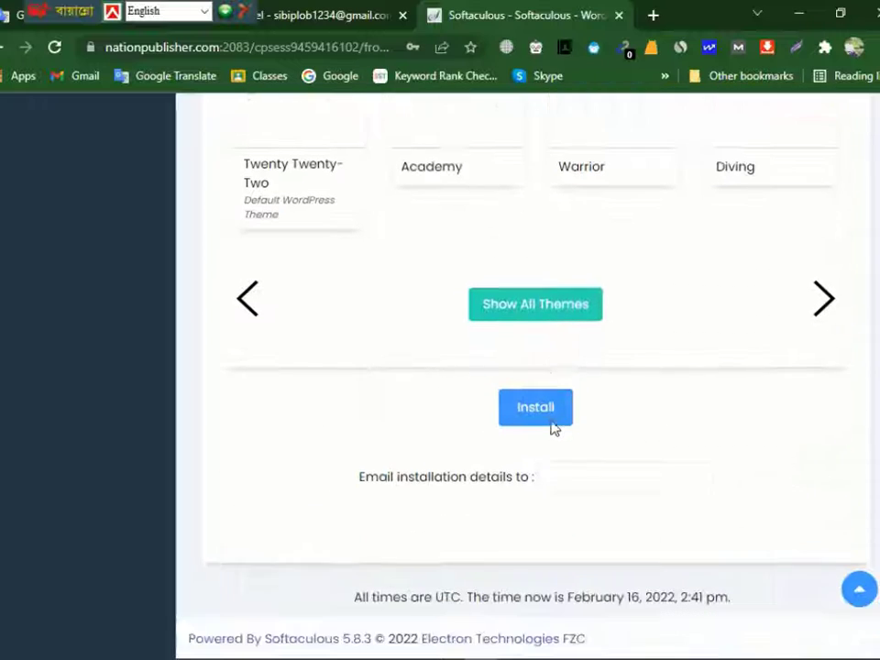
- Start the WordPress installation with the email-details field left empty and save the submitted login credentials in the browser
click(572, 471)
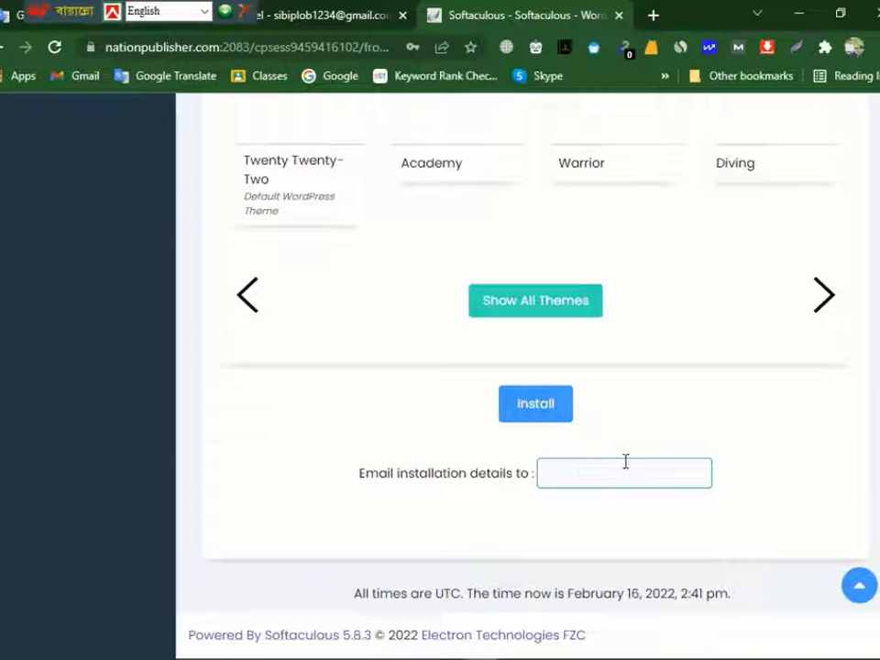
right_click(534, 409)
click(533, 409)
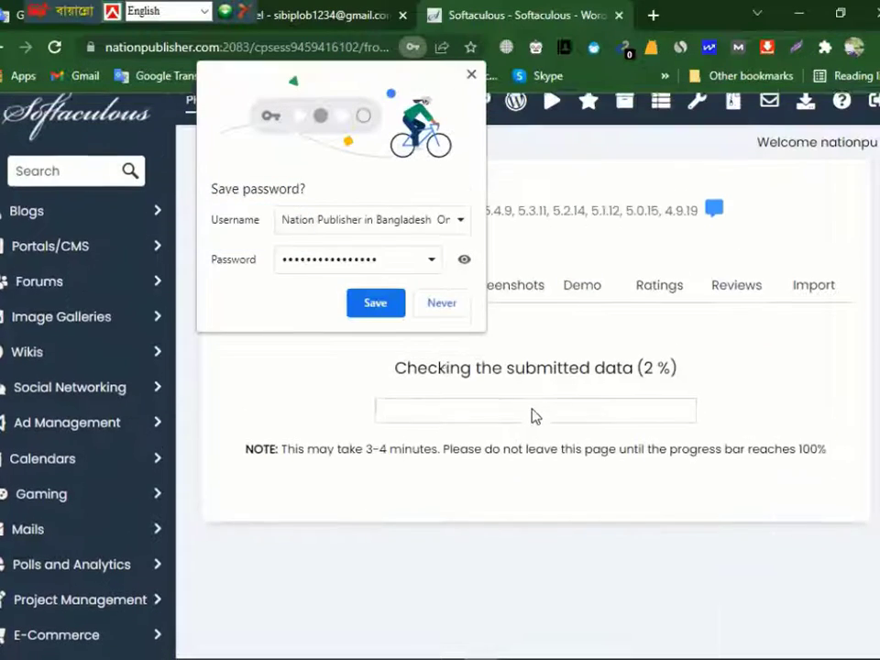
click(376, 304)
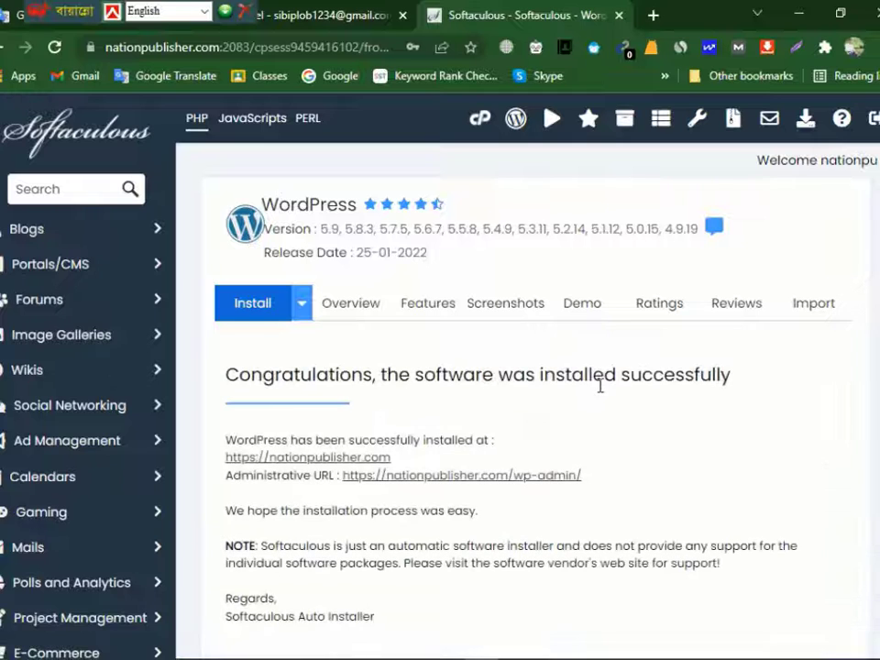
- Open the new site's administrative URL, nationpublisher.com/wp-admin/, in a new tab and look over the WordPress dashboard
scroll(596, 389, down, 1)
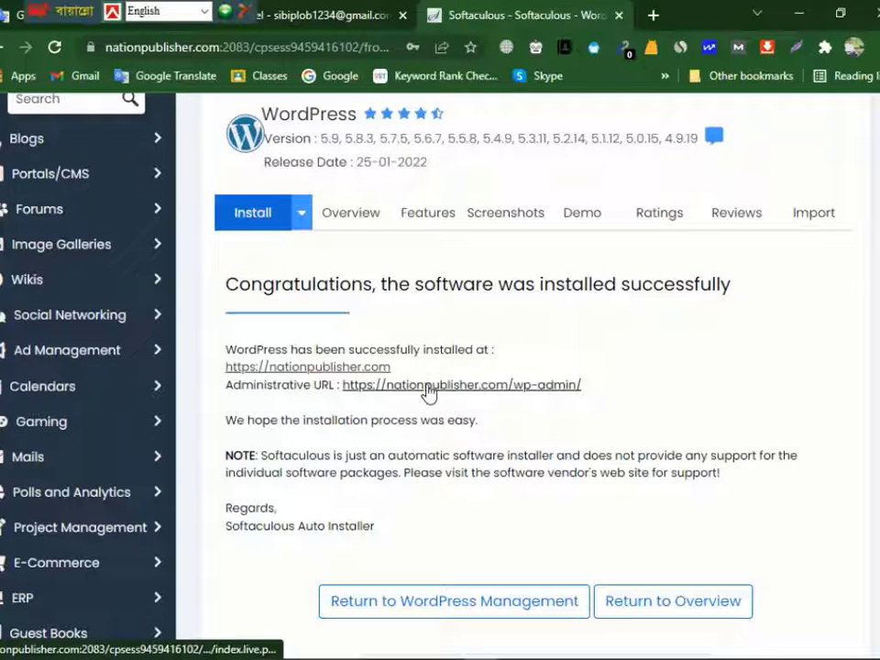
right_click(468, 389)
click(486, 402)
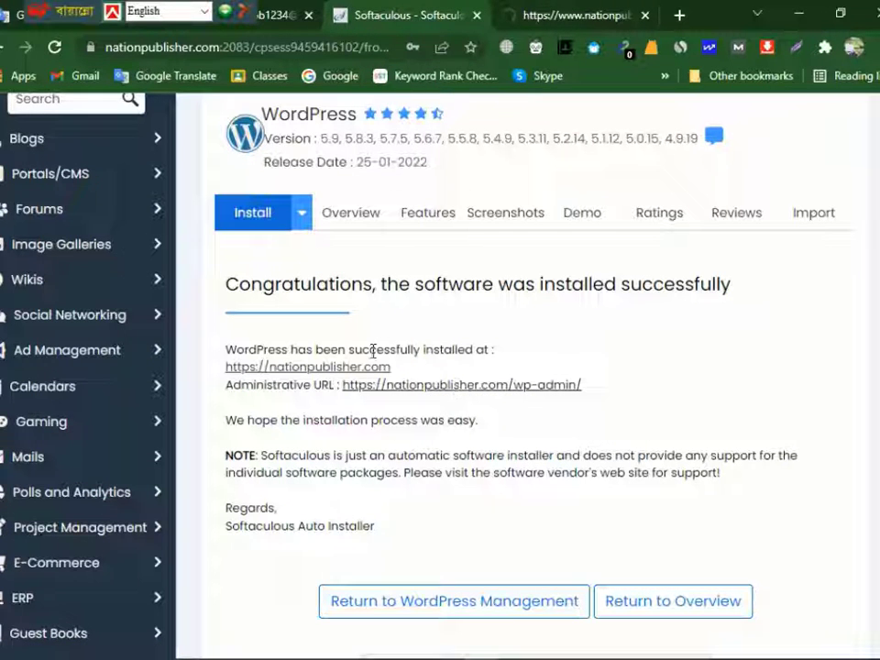
click(560, 14)
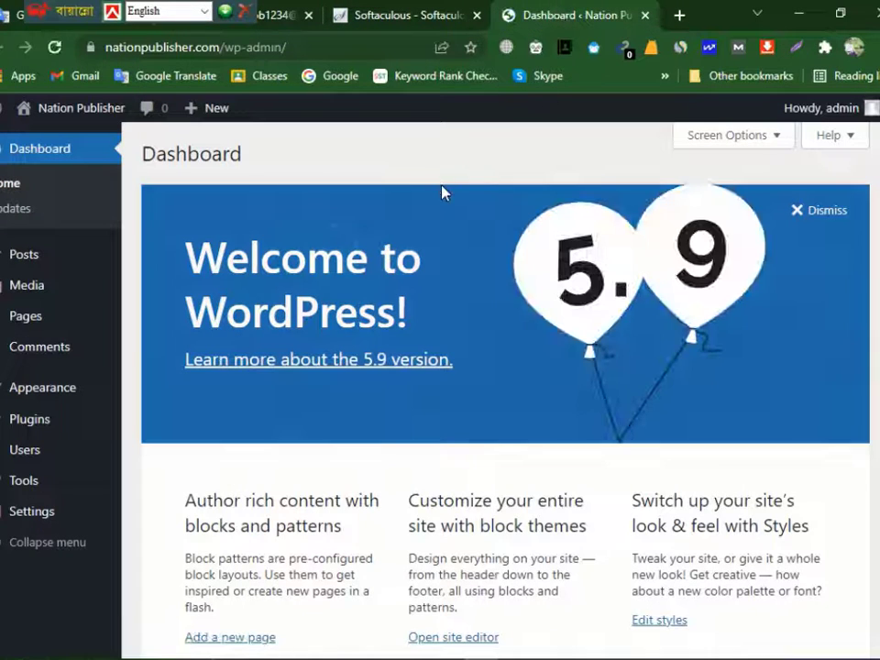
scroll(210, 331, down, 7)
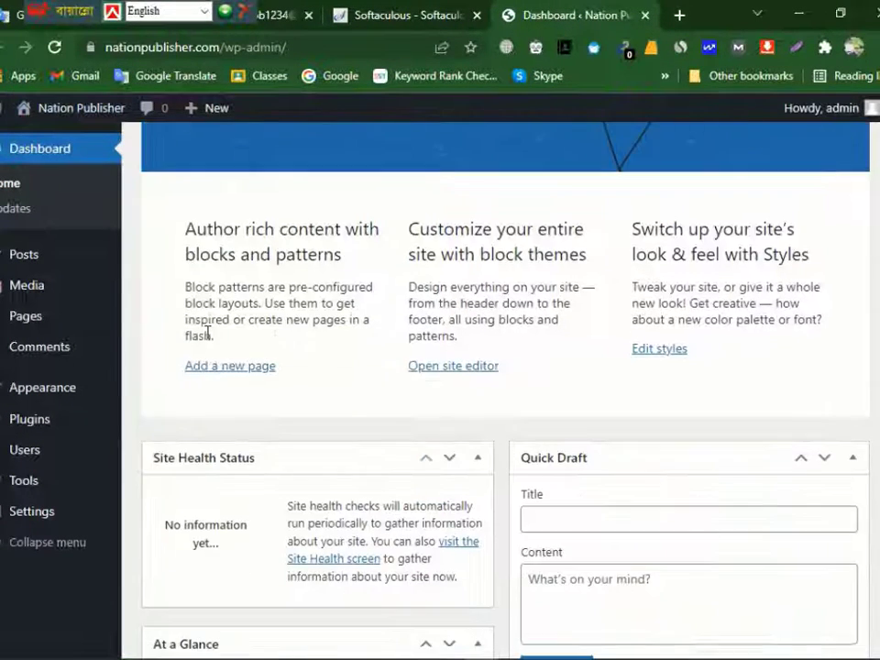
- Open the Nation Publisher site's front end in a new tab and examine its homepage and web address
right_click(53, 108)
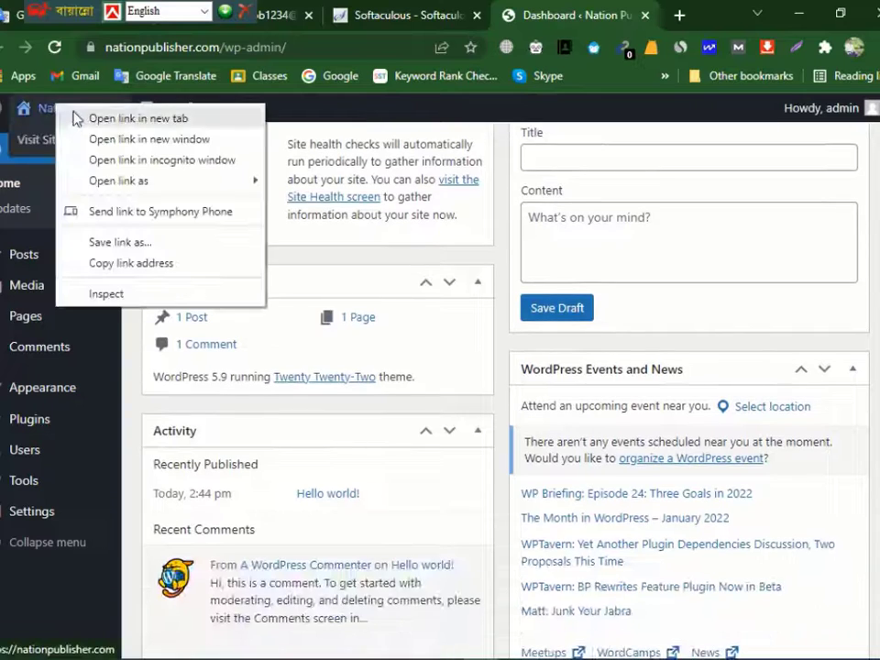
click(108, 118)
click(592, 13)
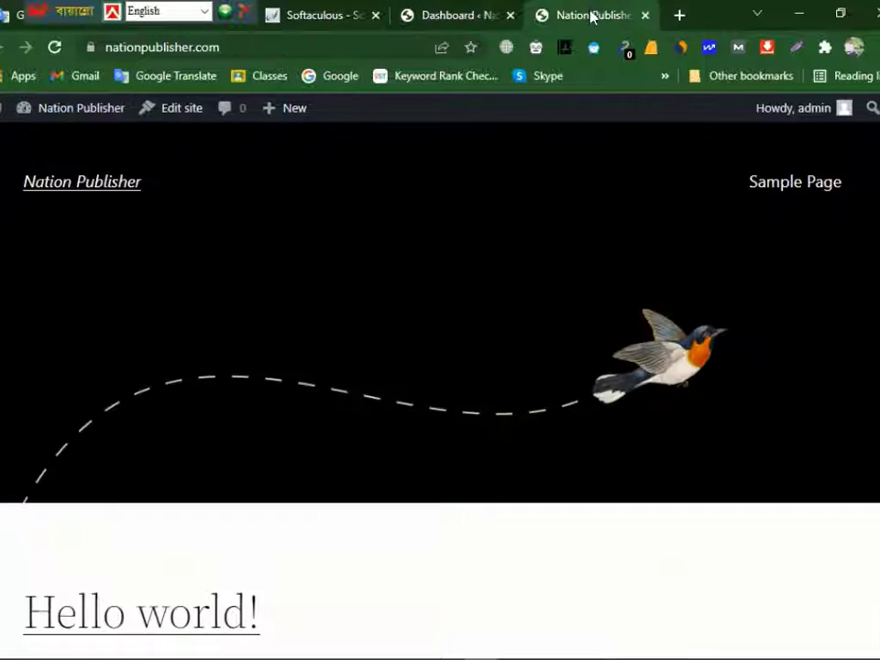
scroll(551, 426, down, 5)
scroll(566, 469, up, 5)
click(277, 47)
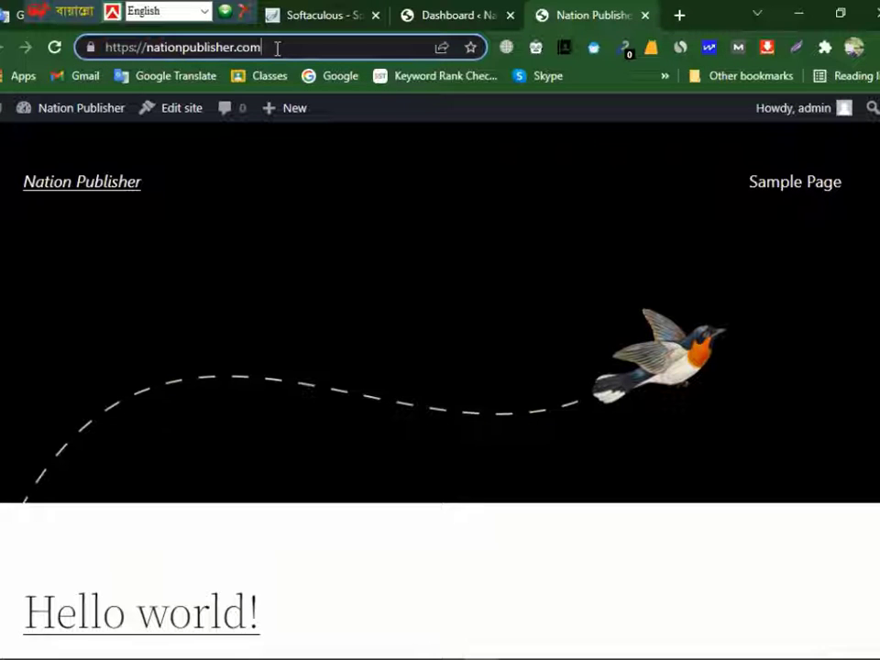
scroll(503, 367, down, 4)
scroll(503, 368, down, 1)
scroll(515, 393, up, 5)
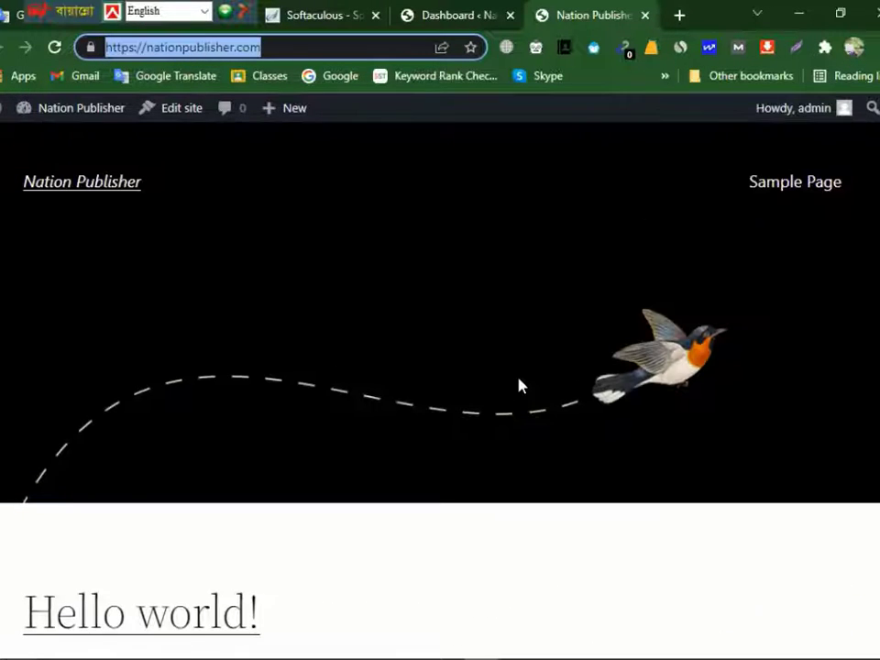